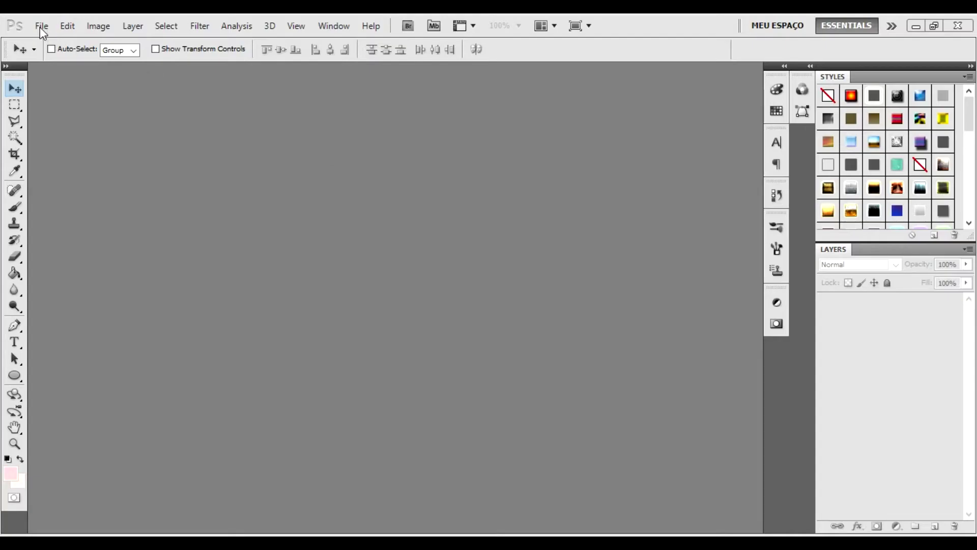
Start a white 1447 × 2048 px, 300 pixels/inch document named 'Capa Amazon'.
left_click(40, 27)
key("Escape")
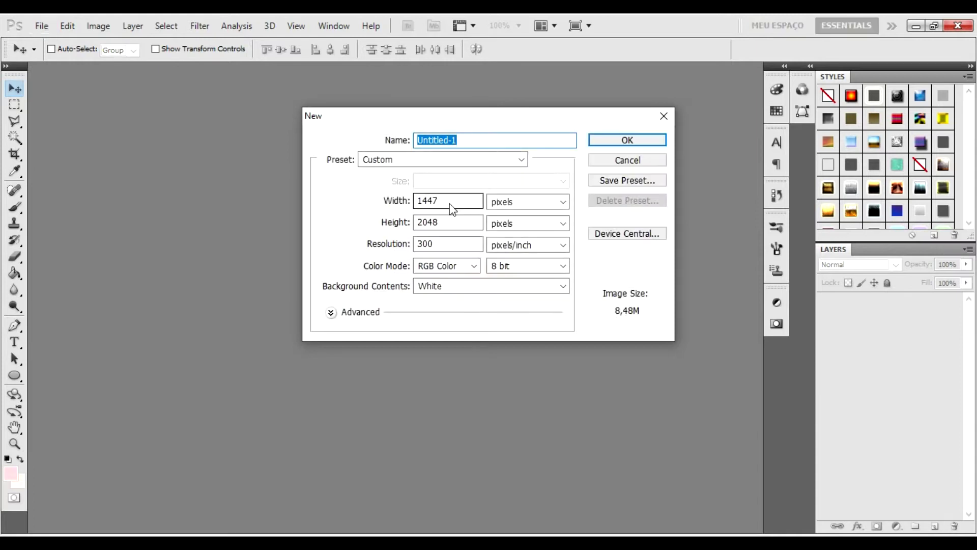
left_click(402, 201)
left_click(403, 224)
left_click(405, 139)
type("Capa Amazon")
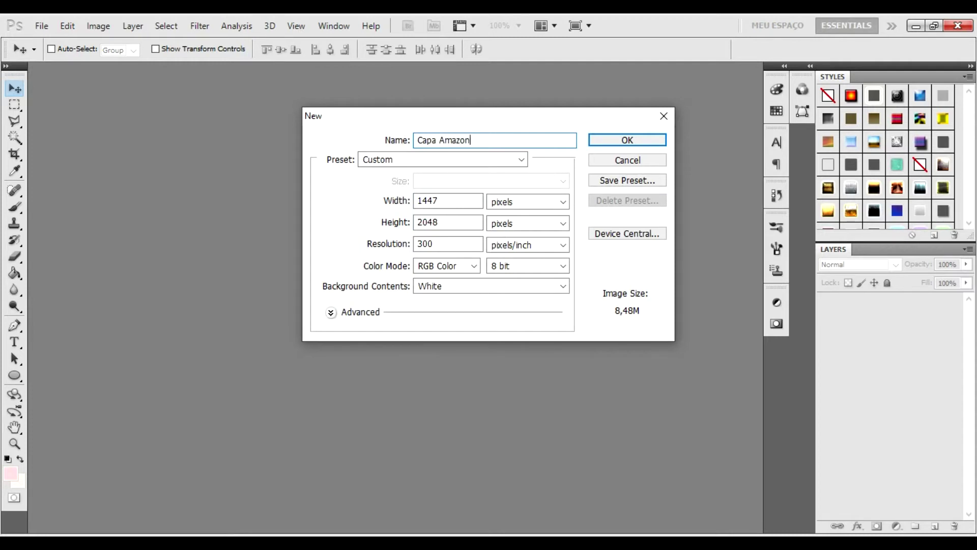
key("Return")
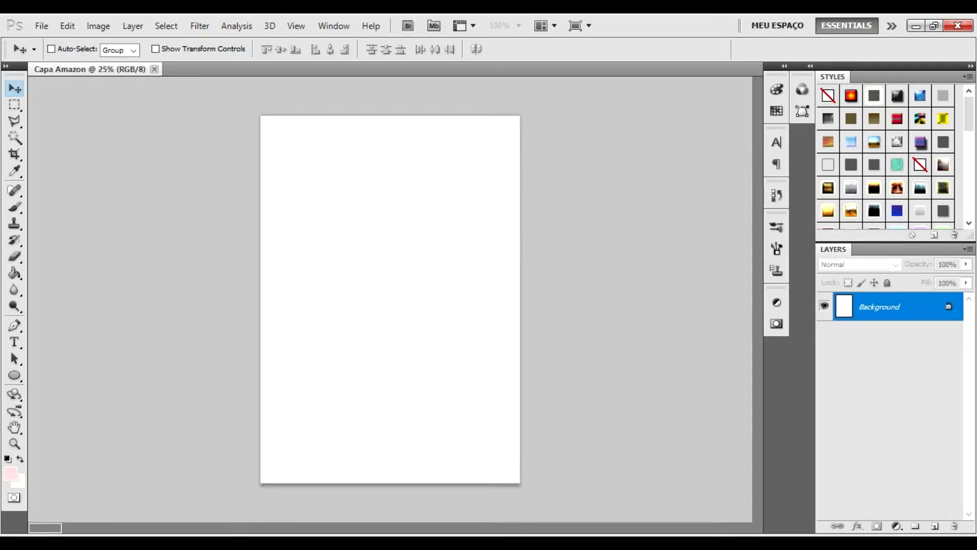
Open foto.jpg together with the logo recriado branco.png file.
left_click(42, 25)
left_click(488, 143)
key("ctrl+o")
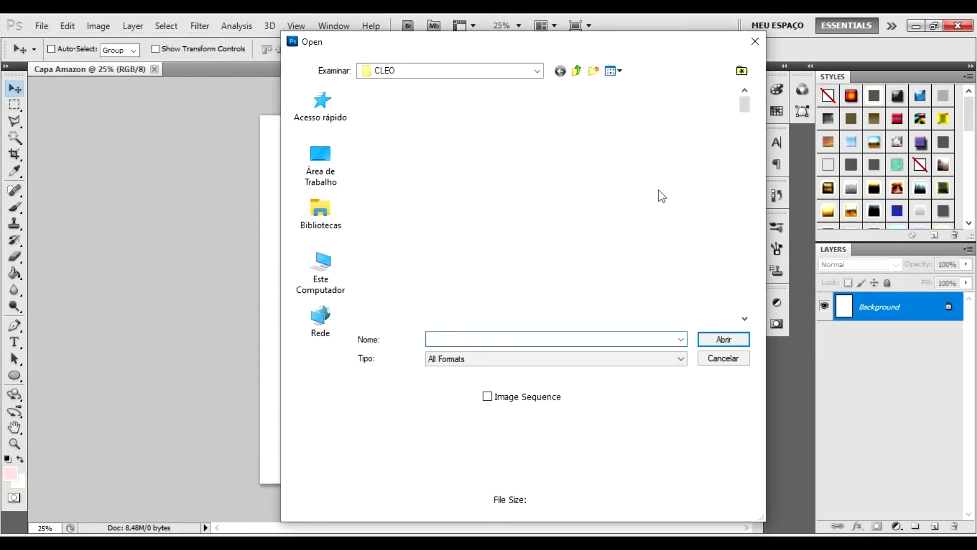
left_click(701, 292, "ctrl")
left_click(723, 340)
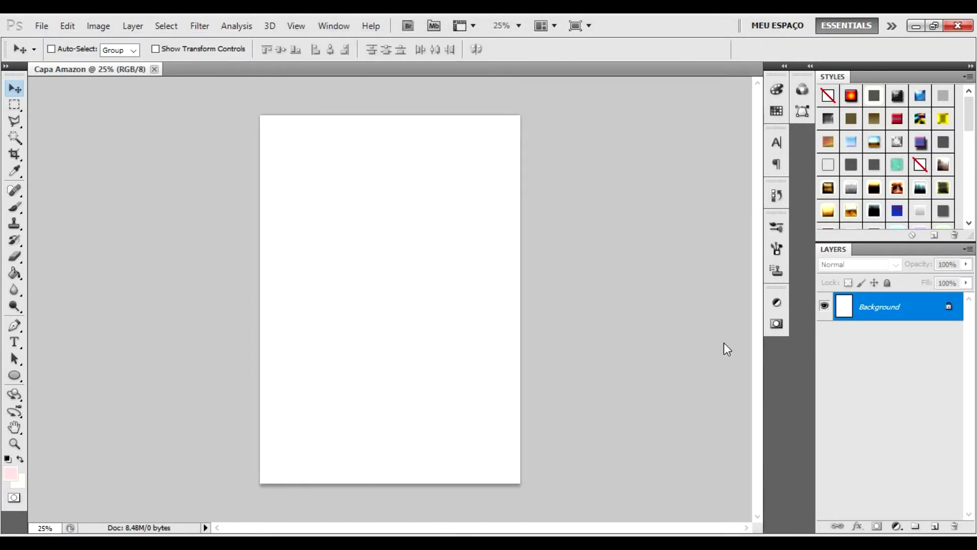
Float the Capa Amazon window and drag the portrait photo onto it as Layer 1.
mouse_move(84, 69)
left_mouse_down()
mouse_move(288, 82)
mouse_move(229, 28)
left_mouse_up()
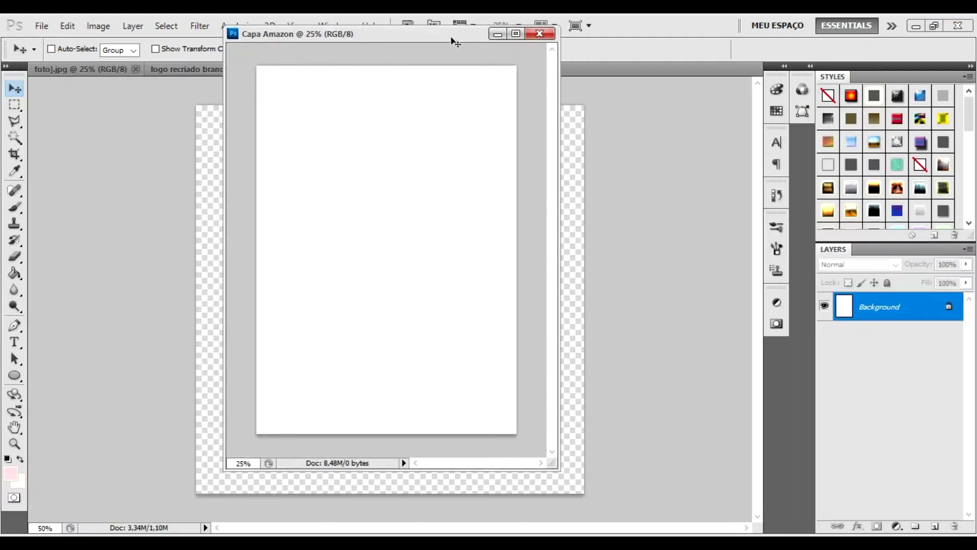
left_click(540, 89)
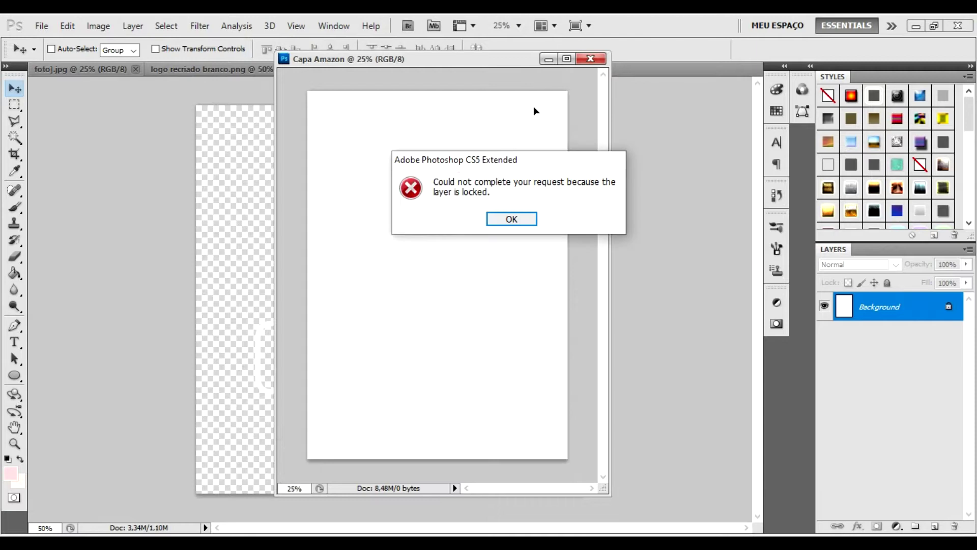
left_click(527, 222)
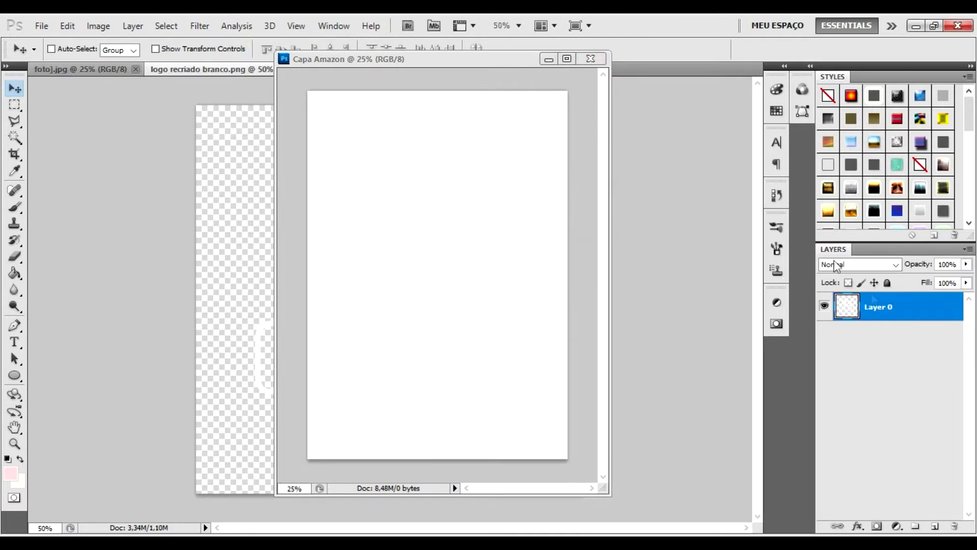
left_click(77, 69)
left_click_drag(890, 307, 520, 269)
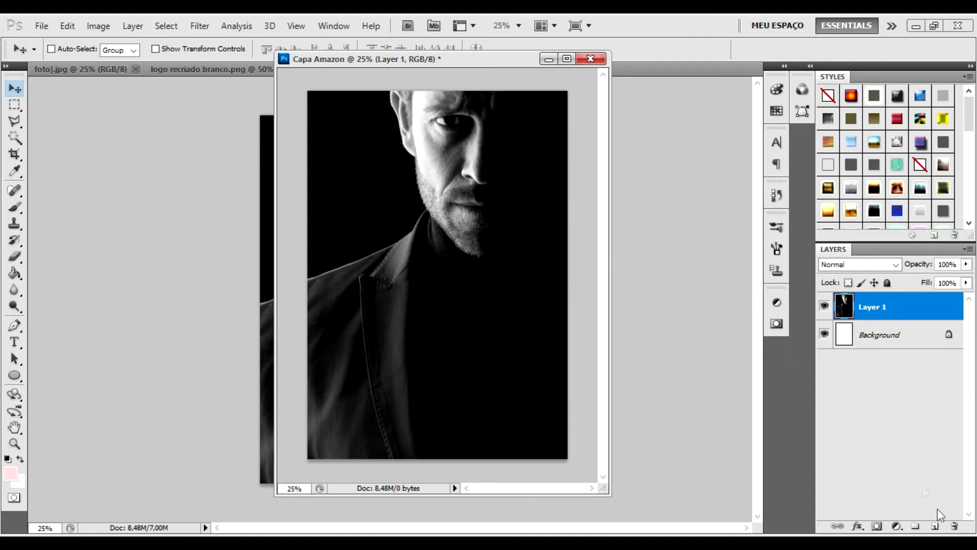
Add Layer 2 and drag a black (000000) gradient upward from the cover's bottom edge.
left_click(935, 525)
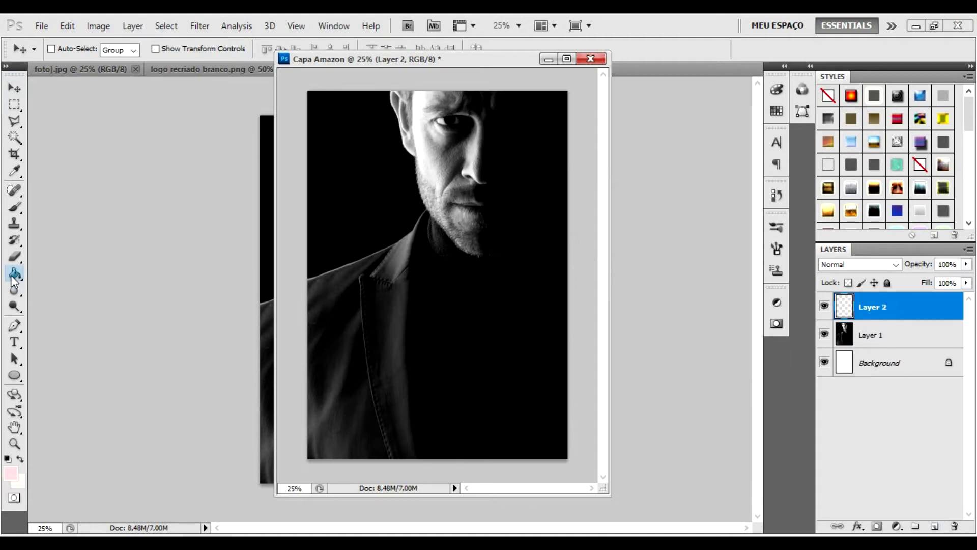
left_click_drag(14, 273, 63, 275)
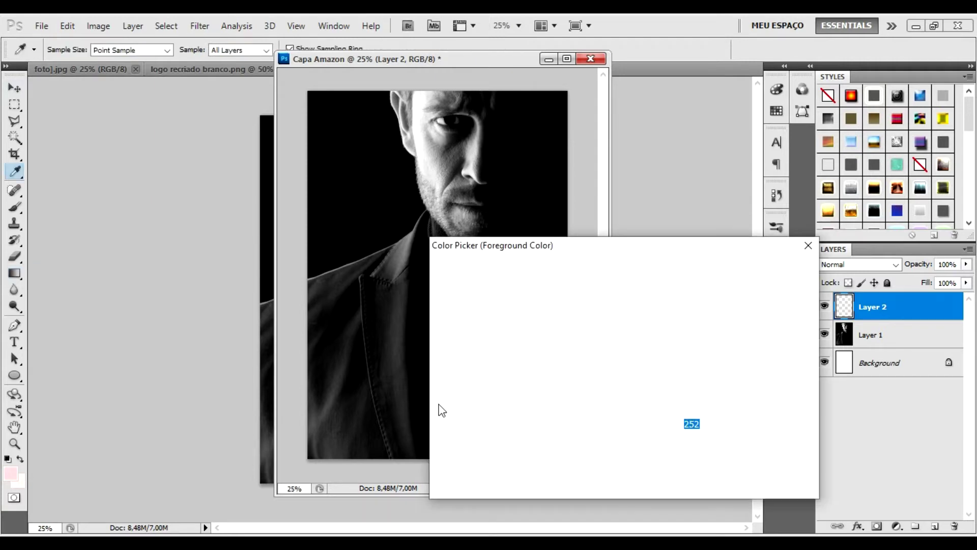
left_click(324, 275)
left_click(768, 269)
key("Return")
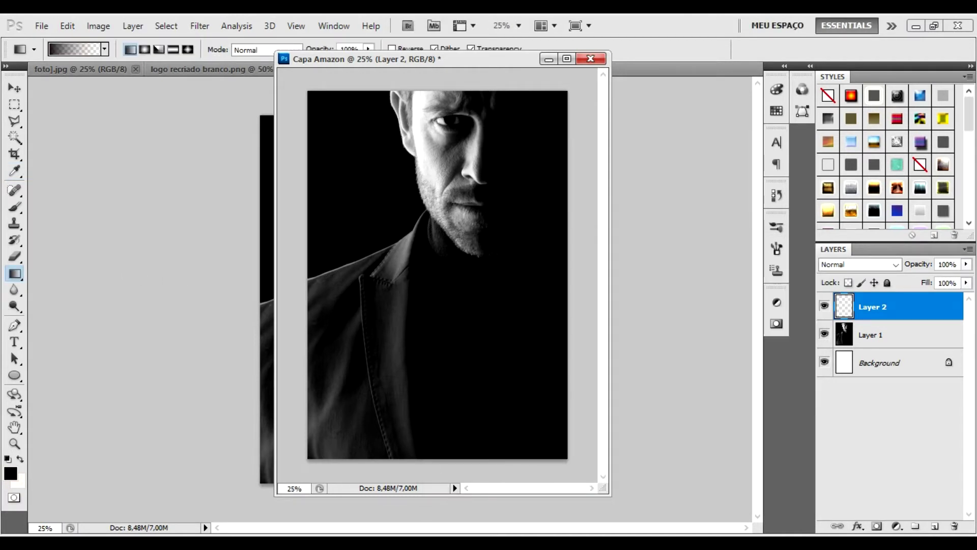
left_click_drag(433, 378, 428, 324)
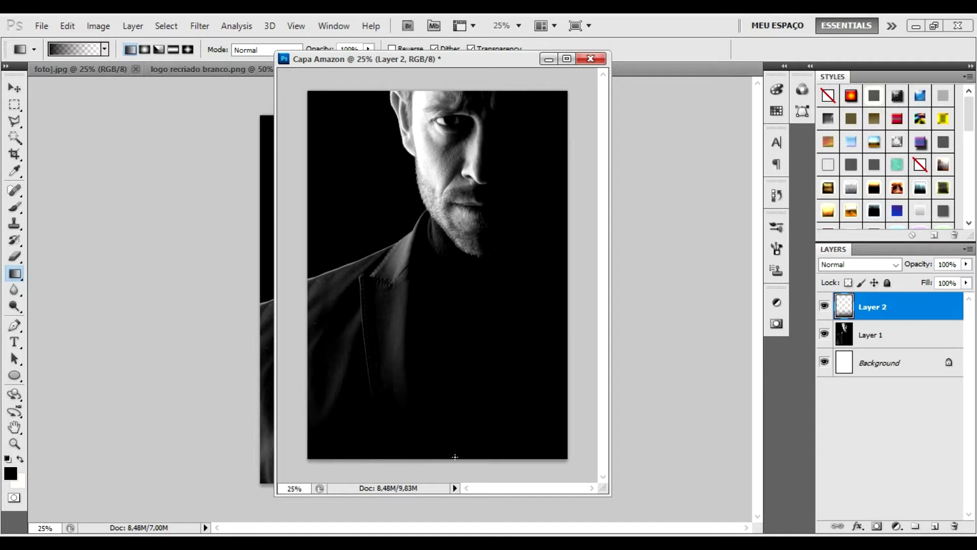
left_click_drag(439, 366, 437, 302)
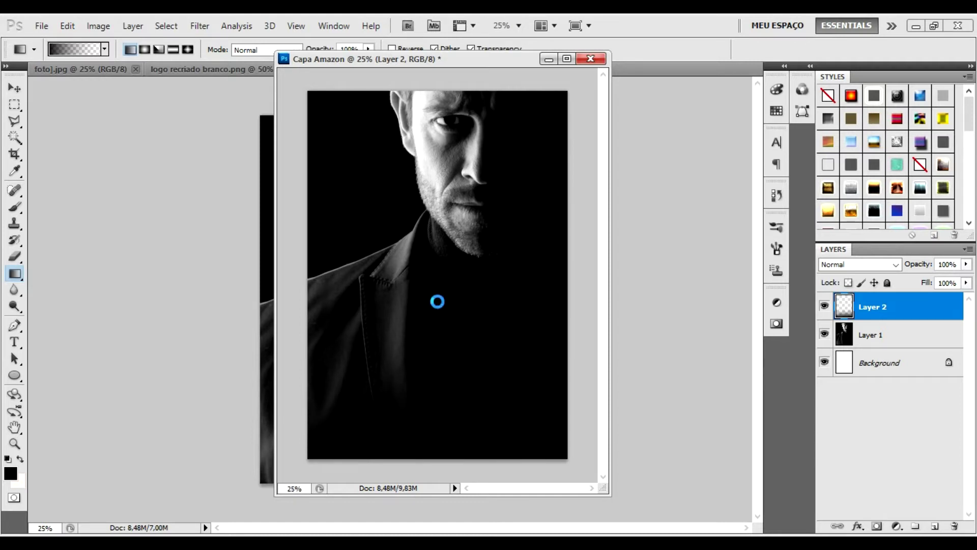
Duplicate the portrait Layer 1 as Layer 1 copy.
left_click(885, 334)
right_click(886, 332)
left_click(745, 253)
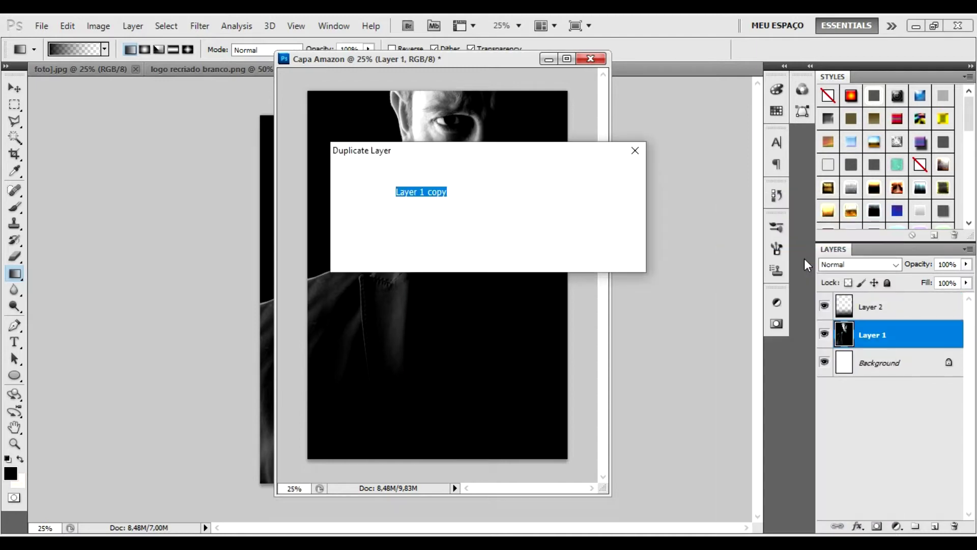
key("Return")
Try a small-radius Box Blur on the copy, then cancel it unapplied.
left_click(198, 26)
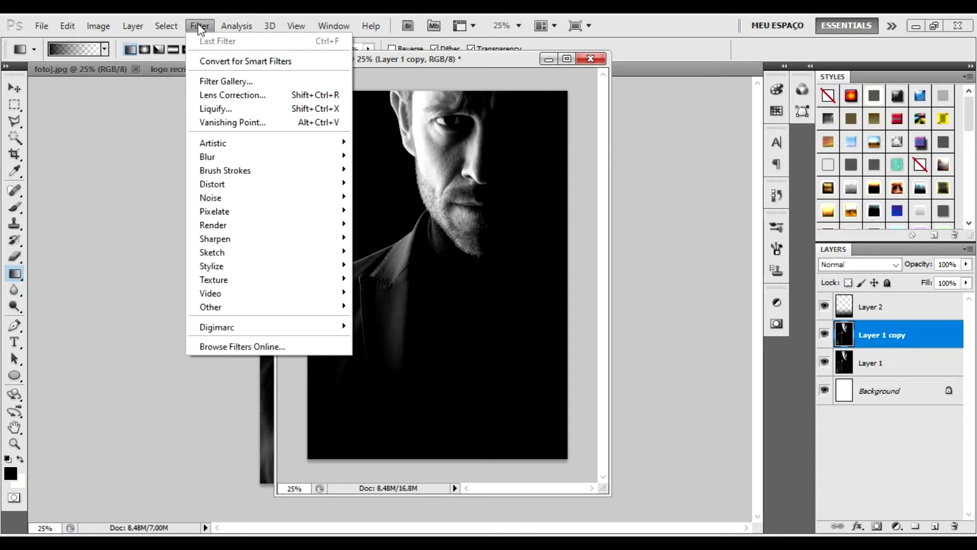
mouse_move(208, 157)
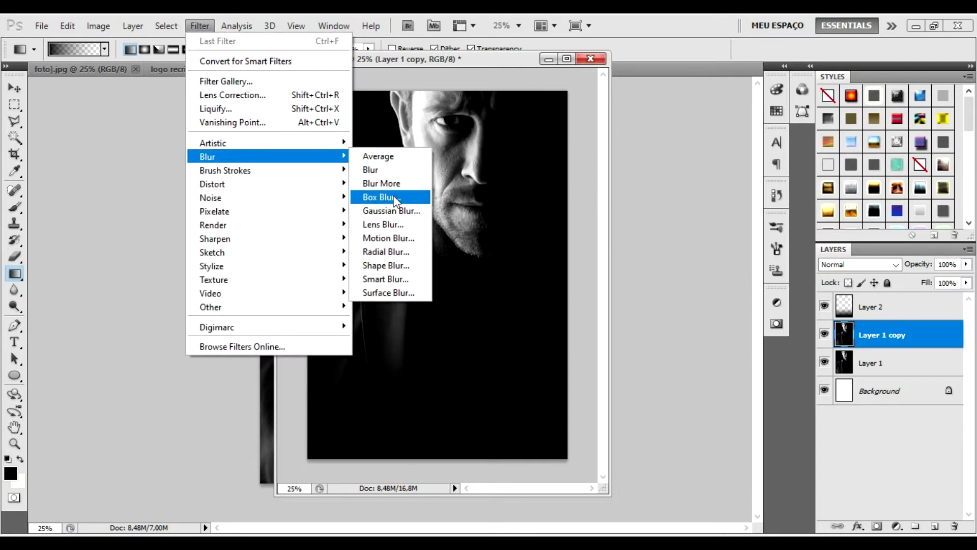
left_click(395, 199)
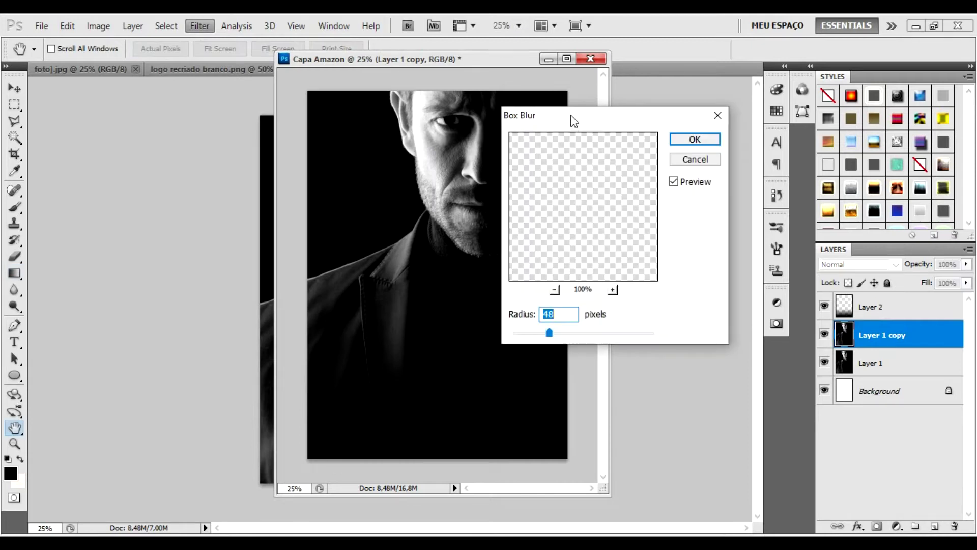
left_click_drag(574, 121, 618, 138)
left_click_drag(589, 355, 556, 351)
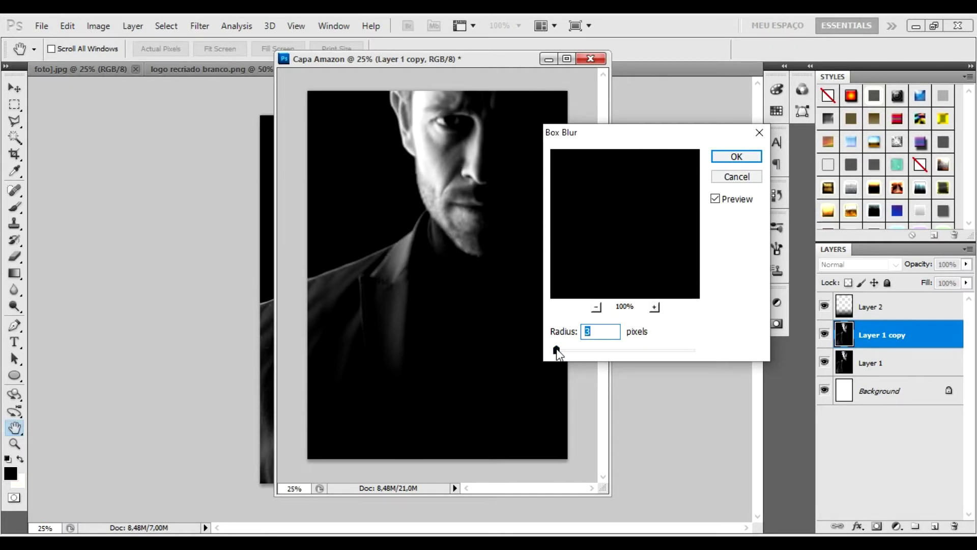
left_click(733, 177)
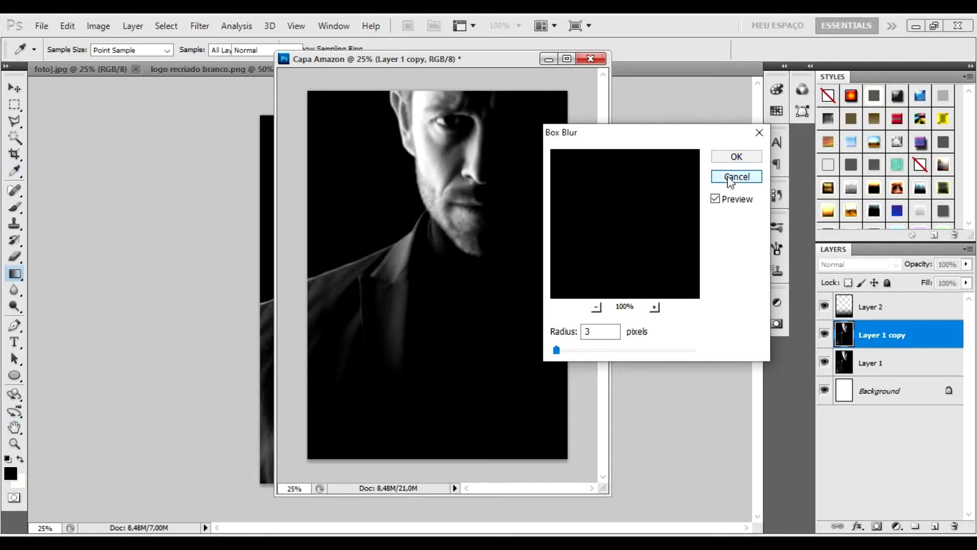
left_click(15, 442)
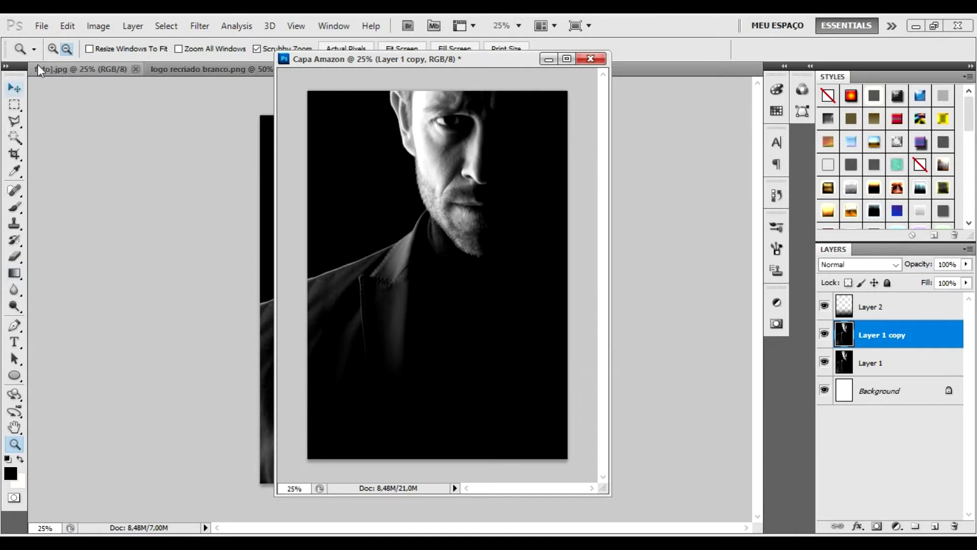
Zoom in on the face and smudge the cheek skin with a 92 px Smudge brush.
left_click_drag(488, 147, 443, 131)
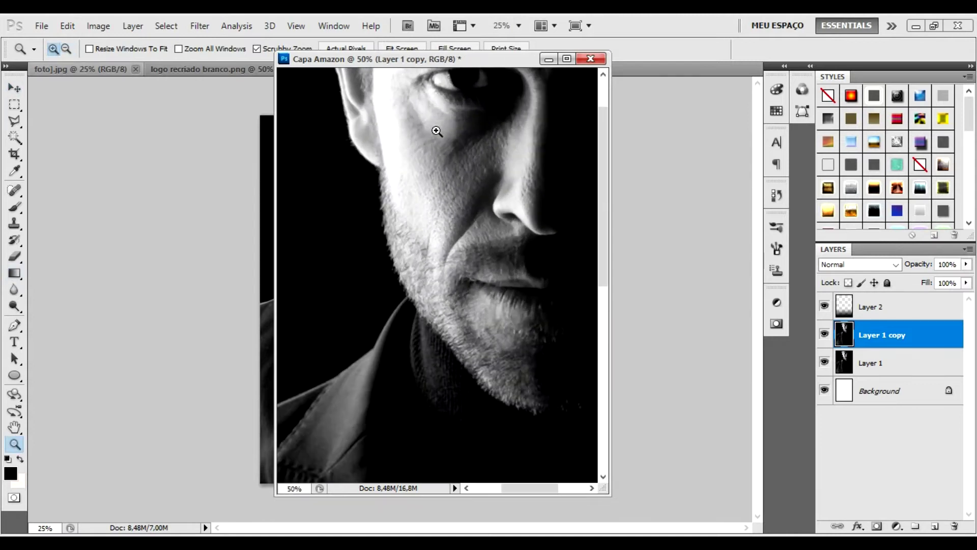
left_click(14, 289)
right_click(14, 289)
left_click(64, 312)
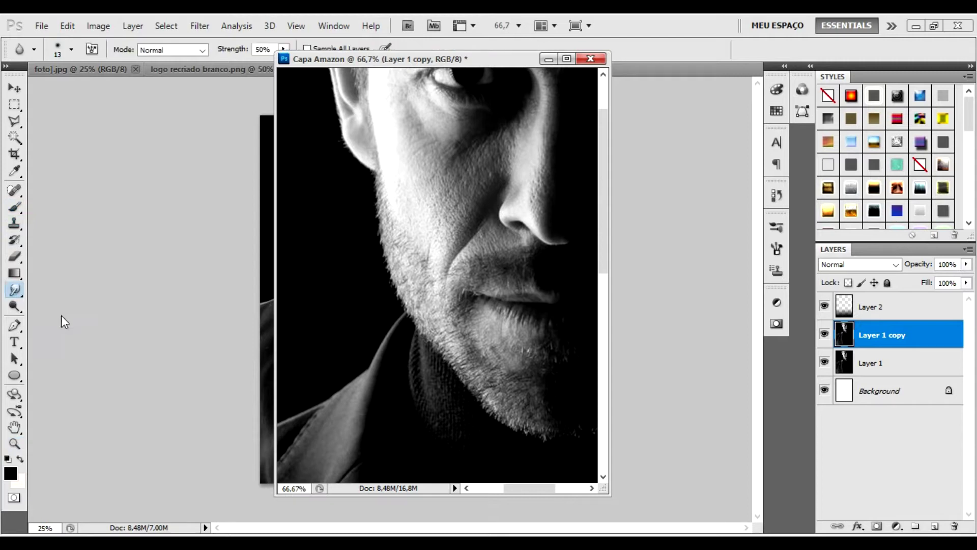
left_click(72, 49)
left_click(85, 89)
left_click_drag(86, 90, 86, 90)
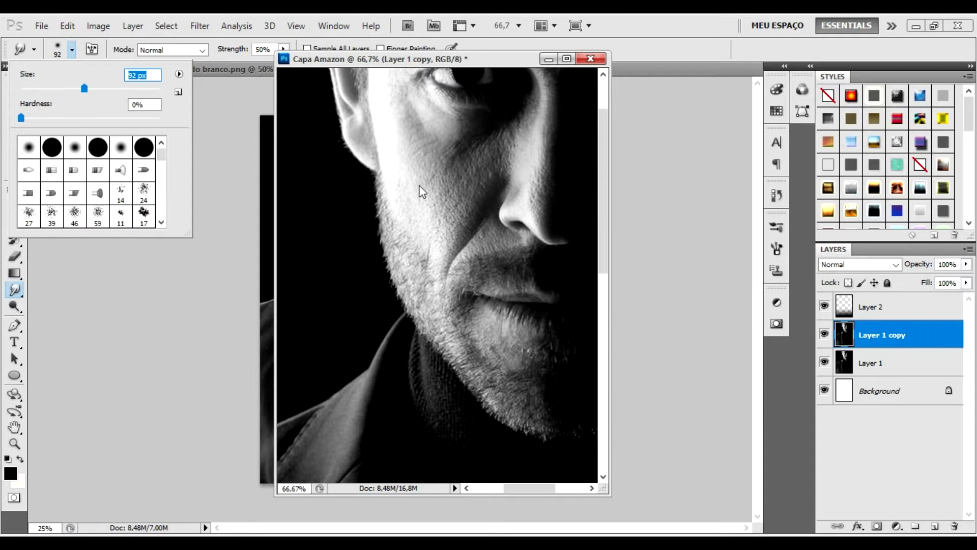
left_click(476, 154)
mouse_move(472, 158)
left_mouse_down()
mouse_move(504, 136)
mouse_move(473, 175)
mouse_move(440, 256)
mouse_move(430, 253)
mouse_move(407, 227)
mouse_move(427, 181)
mouse_move(406, 127)
mouse_move(406, 144)
mouse_move(407, 100)
mouse_move(535, 164)
mouse_move(535, 196)
mouse_move(545, 197)
mouse_move(544, 76)
mouse_move(519, 189)
mouse_move(446, 267)
left_mouse_up()
Switch between Clone Stamp and Smudge, then undo the last smudge strokes.
key("s")
left_click(71, 50)
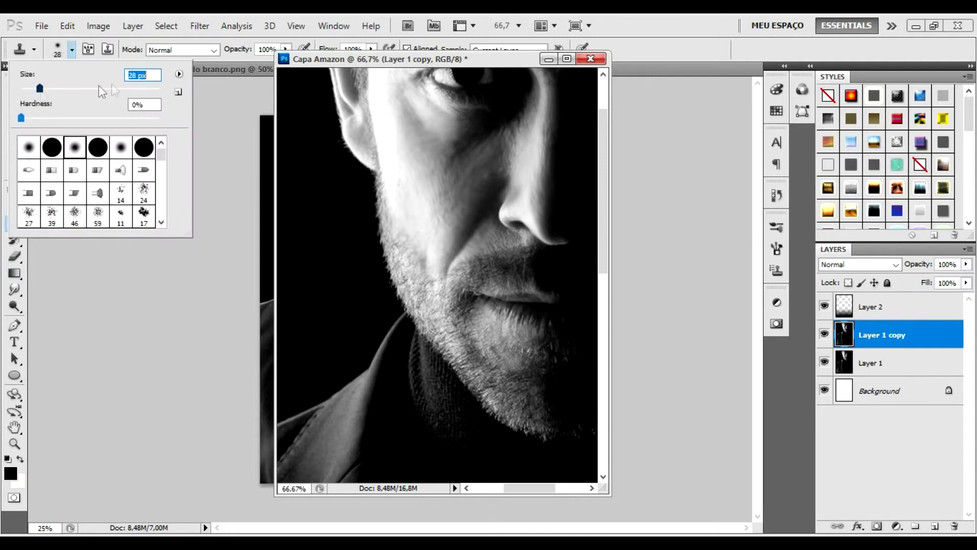
left_click(441, 267)
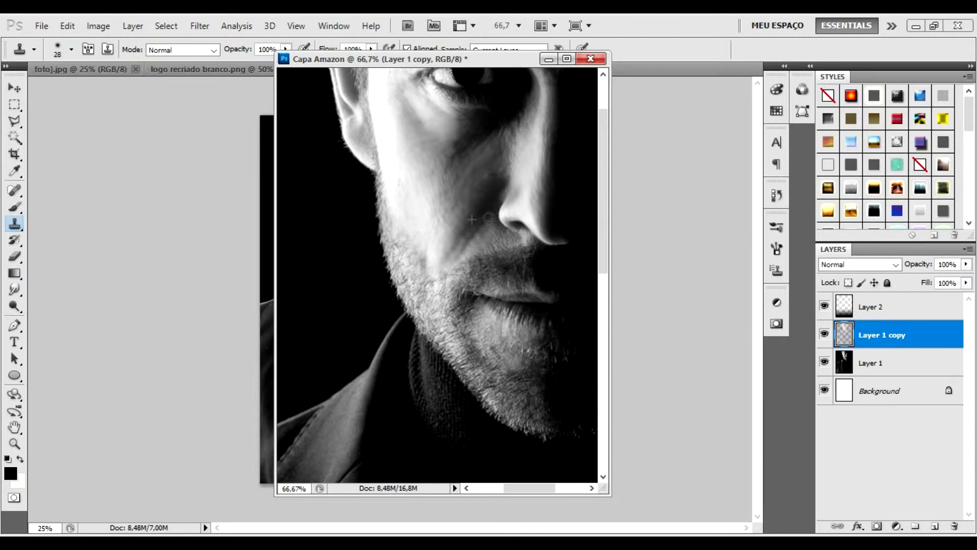
key("r")
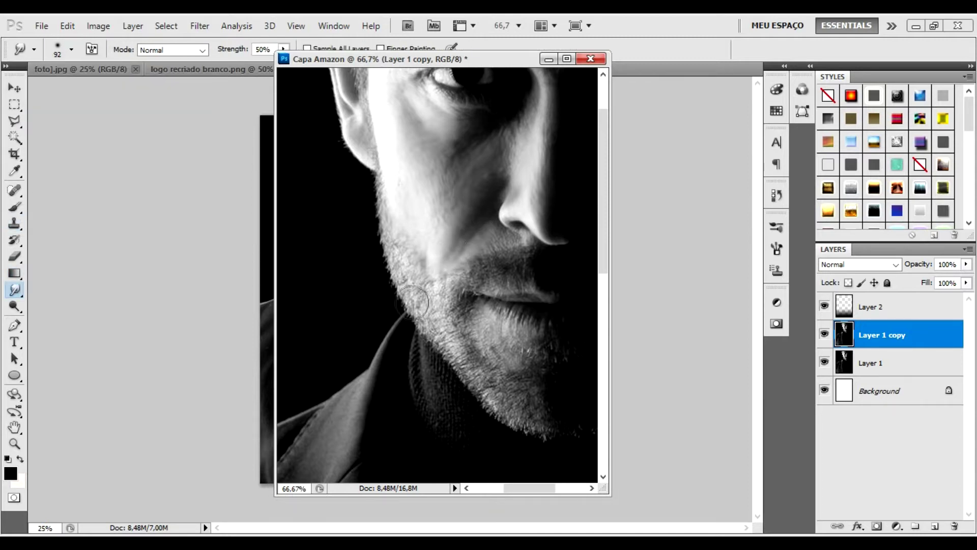
key("ctrl+z")
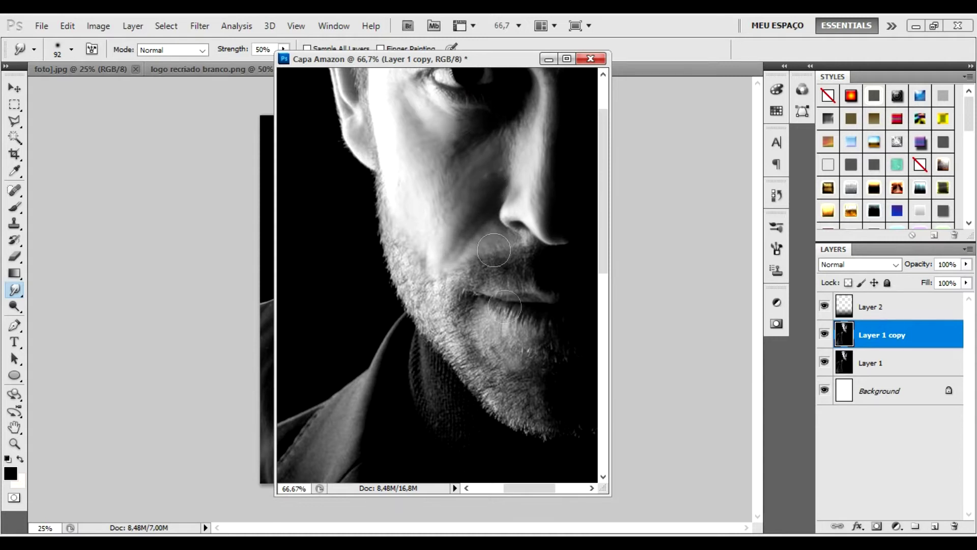
scroll(484, 168, "up", 1)
scroll(481, 127, "up", 2)
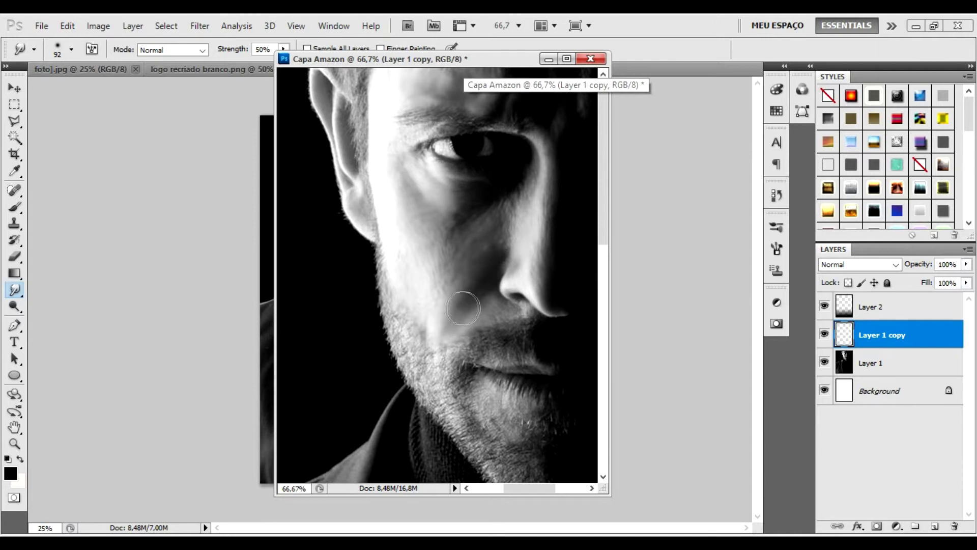
key("ctrl+alt+z")
key("ctrl+alt+z")
key("ctrl+alt+z")
key("ctrl+alt+z")
Add a layer mask to Layer 1 copy with a very large soft brush at about half opacity.
left_click(877, 526)
key("e")
left_click(72, 49)
left_click_drag(118, 87, 90, 88)
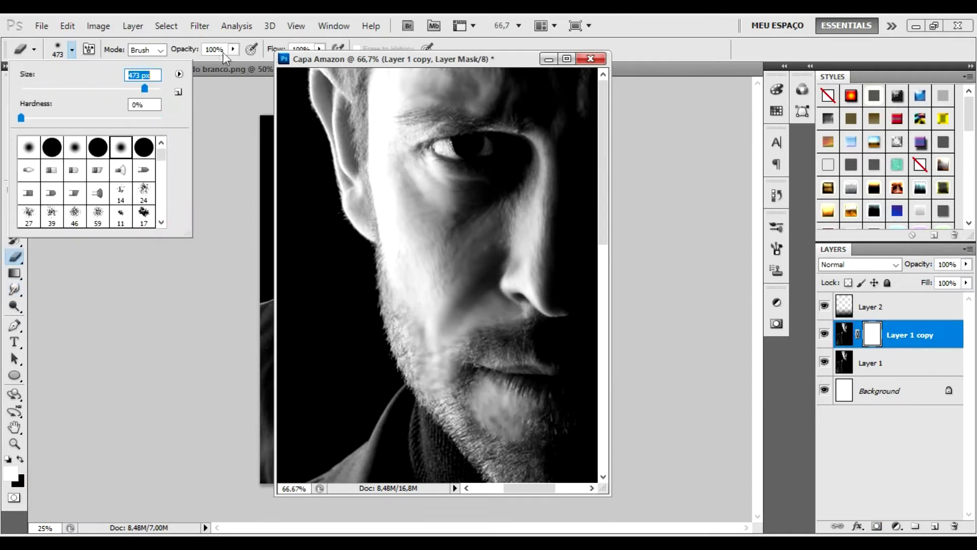
key("4")
key("9")
key("b")
left_click(71, 49)
key("Return")
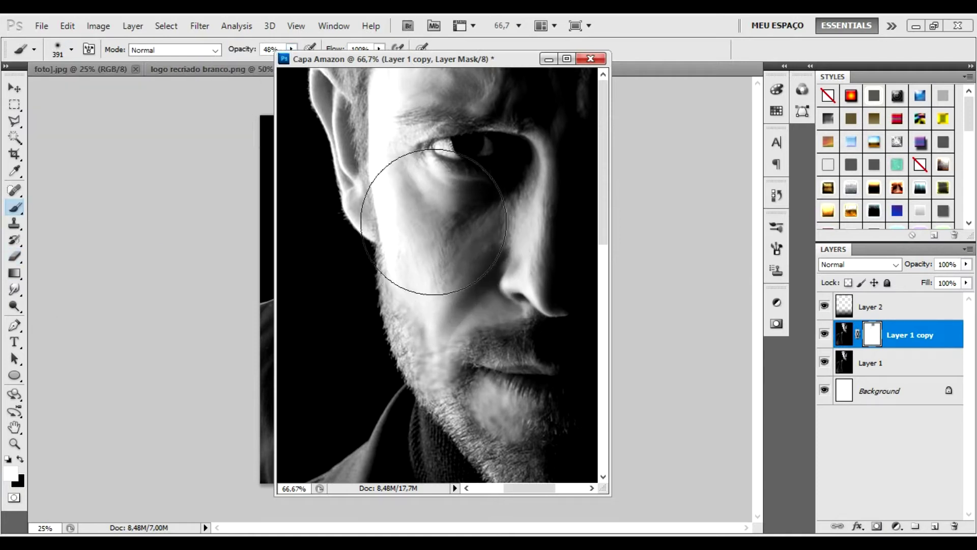
Set the mask brush to 176 px, then zoom out to see the whole cover.
key("e")
left_click(14, 207)
left_click(72, 50)
key("Return")
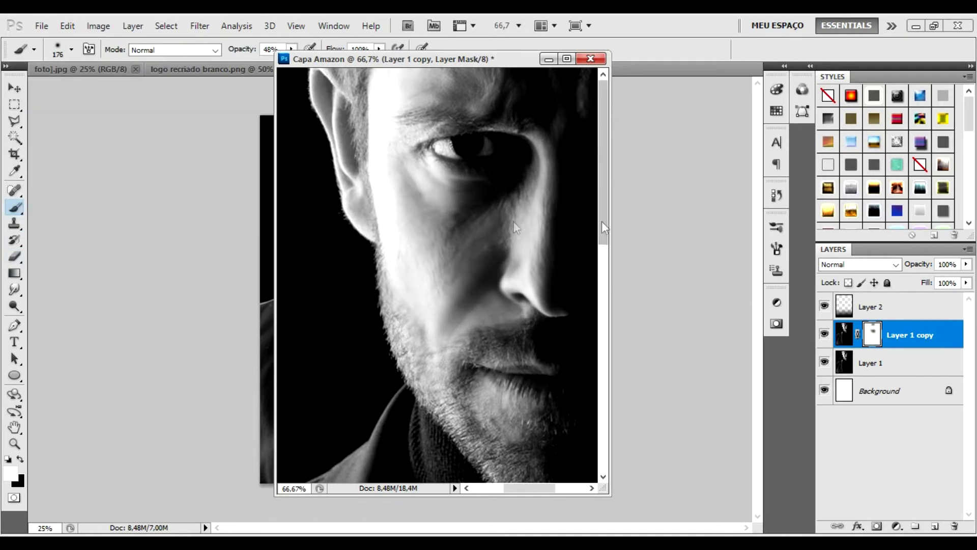
key("z")
left_click(448, 211, "alt")
key("v")
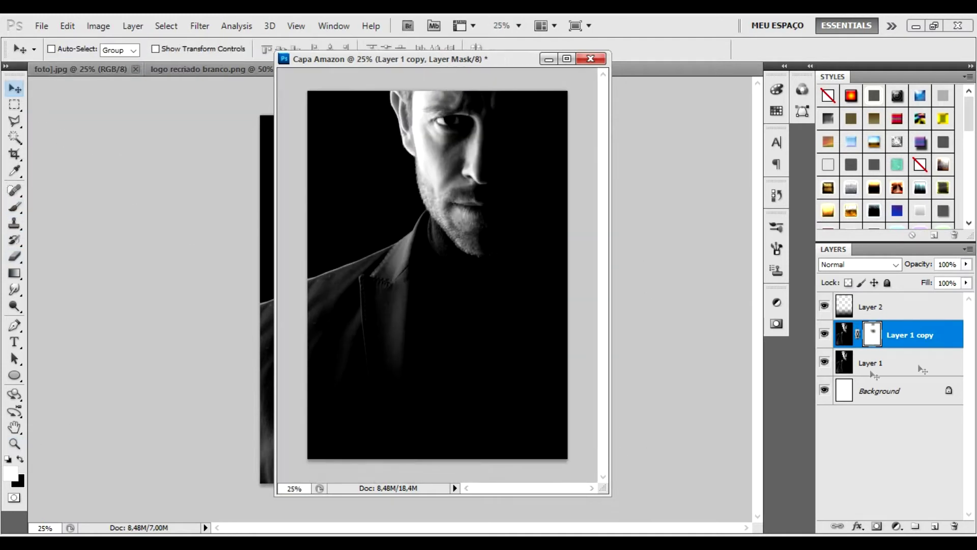
Add a Hue/Saturation adjustment layer with Colorize ticked and Saturation 9.
left_click(896, 526)
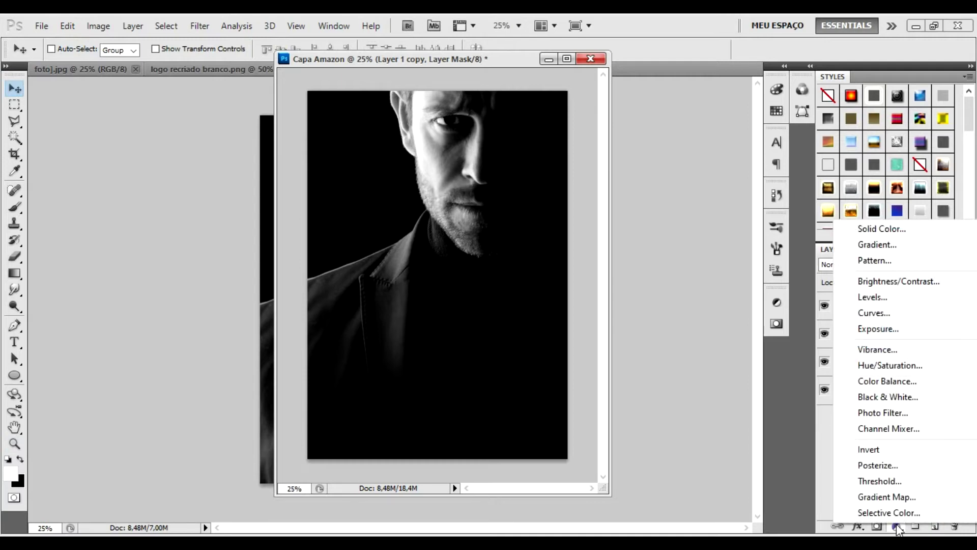
left_click(866, 366)
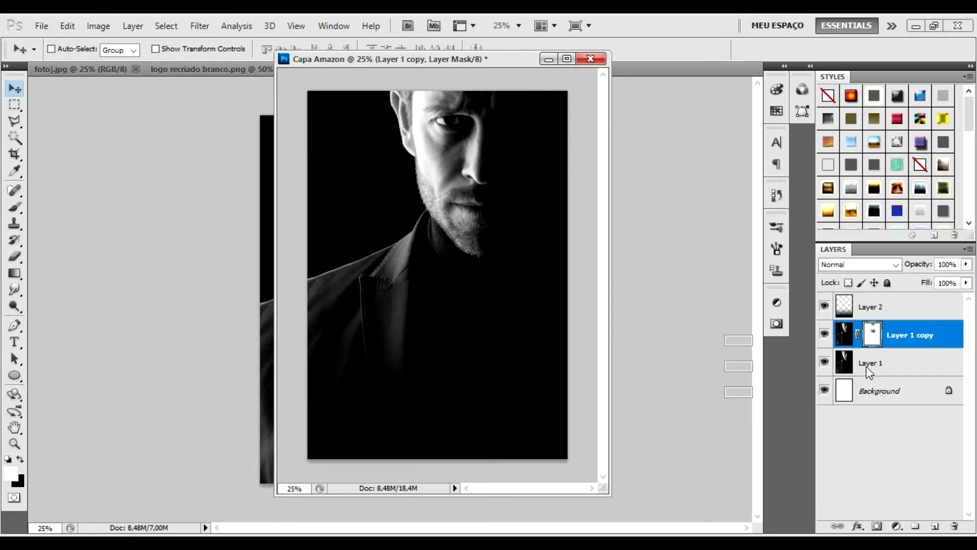
left_click(738, 366)
type("9")
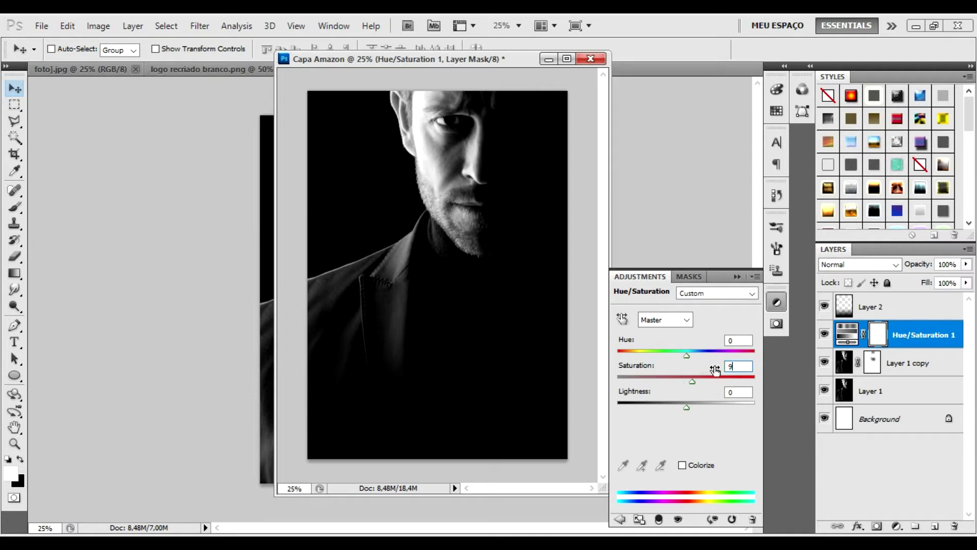
left_click(683, 466)
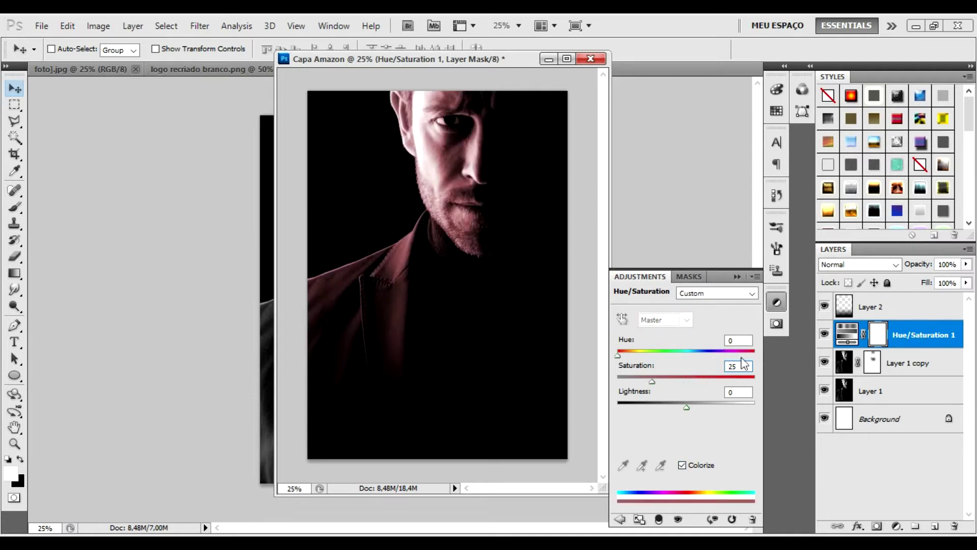
type("9")
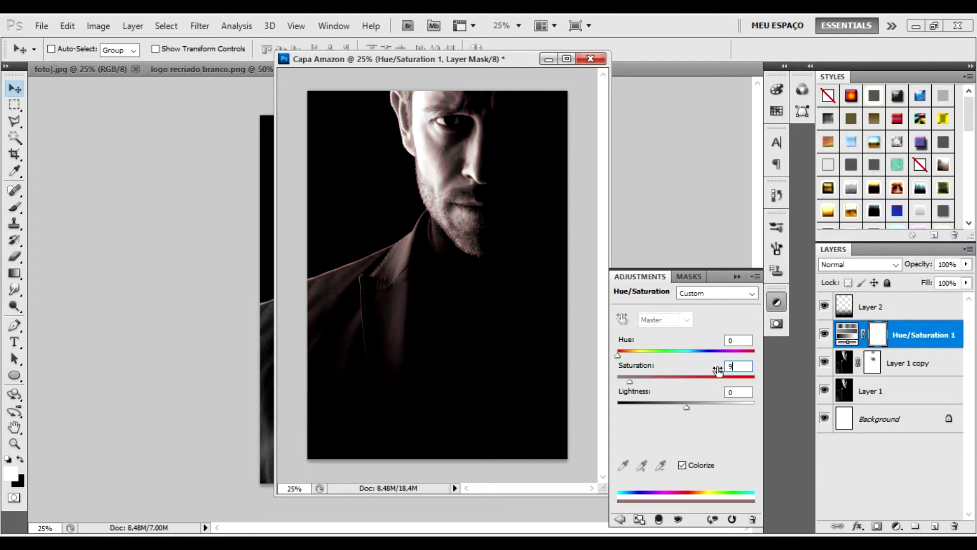
left_click(776, 303)
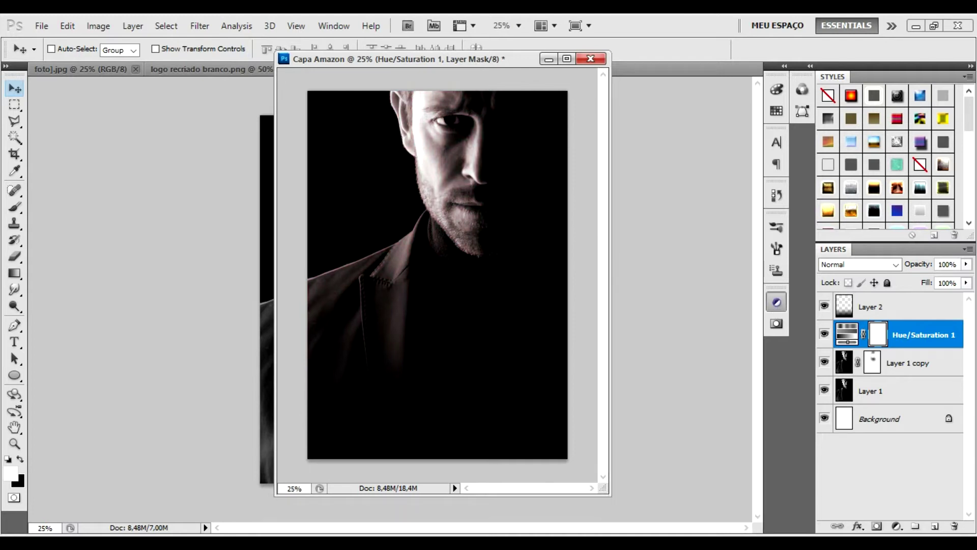
Add a Color Balance layer on Highlights with Cyan/Red at +8.
left_click(897, 526)
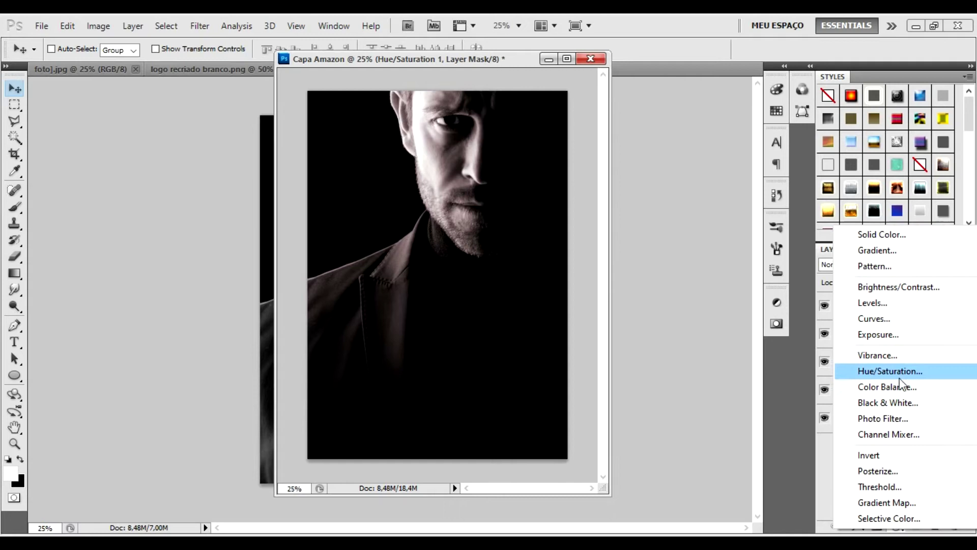
left_click(907, 382)
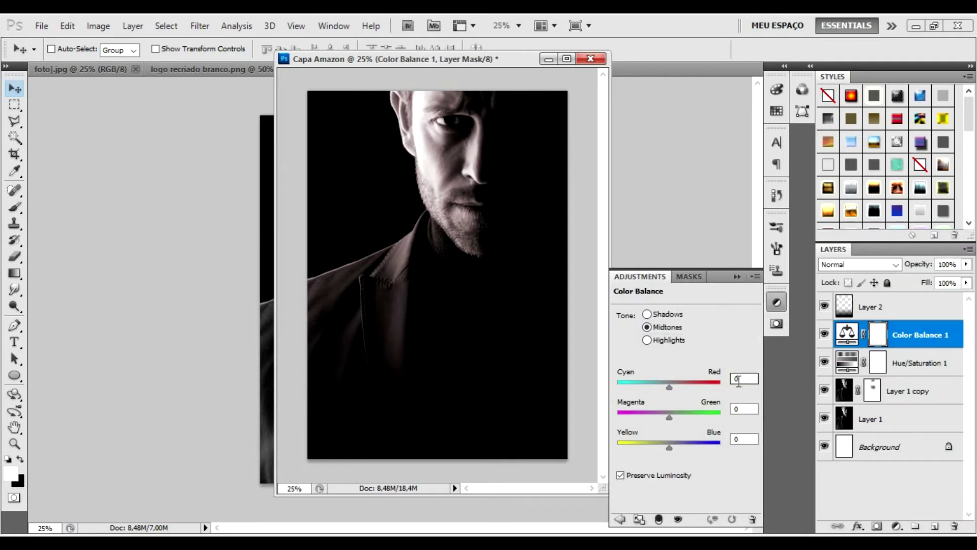
left_click(647, 340)
type("8")
key("Return")
Set Magenta/Green to -24 and raise Yellow/Blue slightly toward blue.
left_click(735, 408)
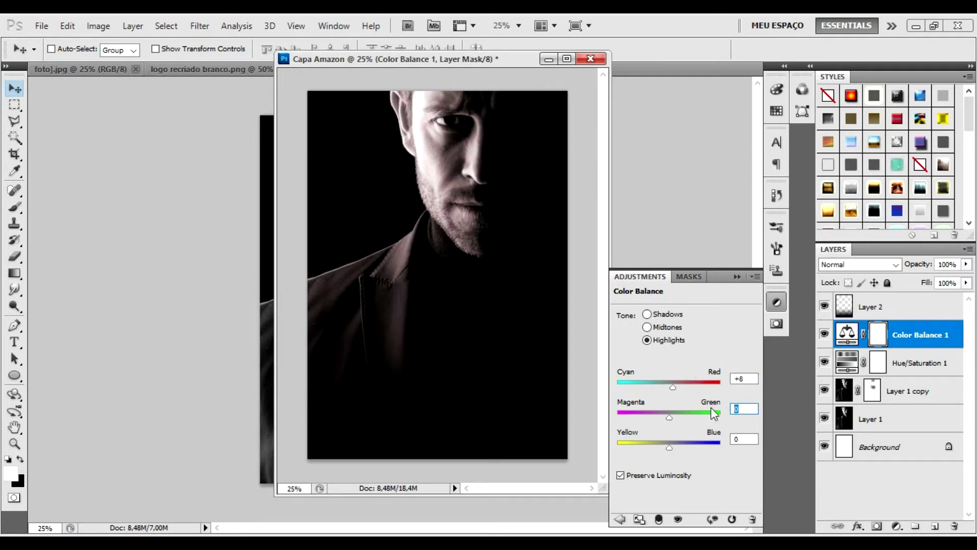
type("-2")
key("BackSpace")
type("4")
left_click(737, 439)
type("3")
key("BackSpace")
type("4")
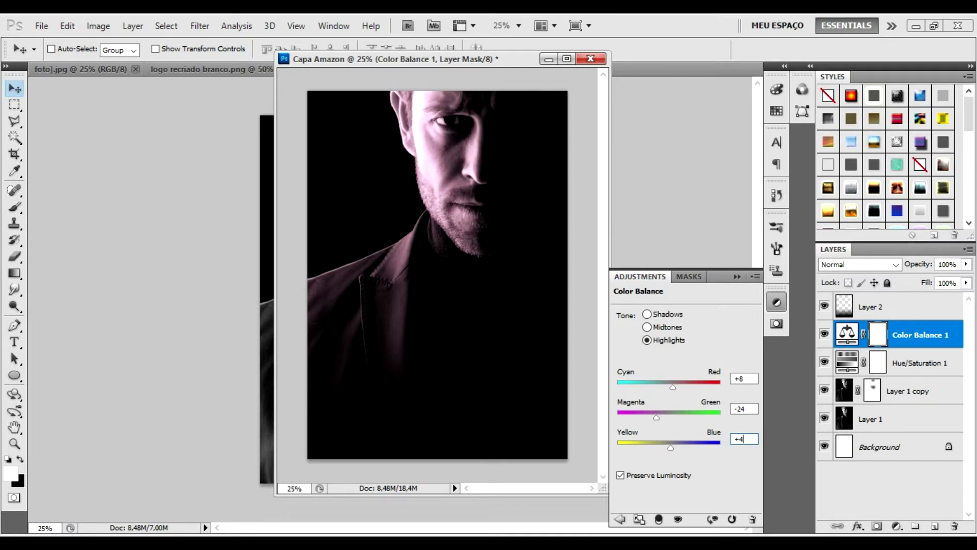
left_click(935, 337)
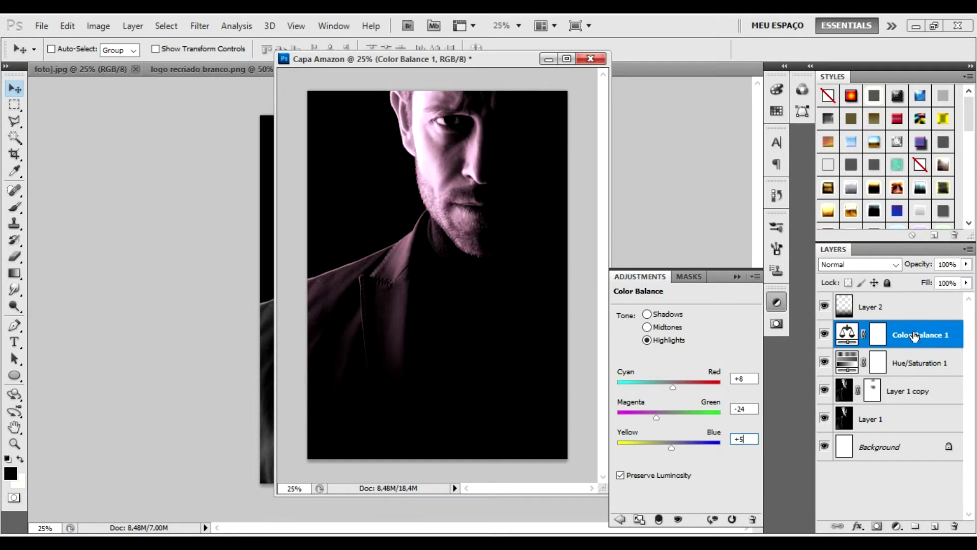
left_click(778, 302)
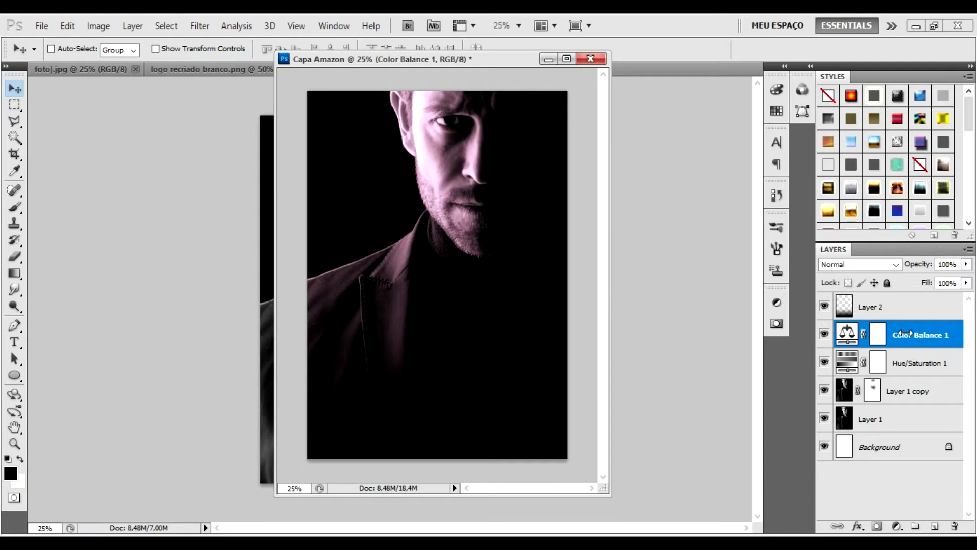
Toggle Layer 1 copy to compare the face, zoom in, and leave it hidden.
left_click(825, 390)
left_click(824, 391)
left_click(824, 391)
left_click(874, 390)
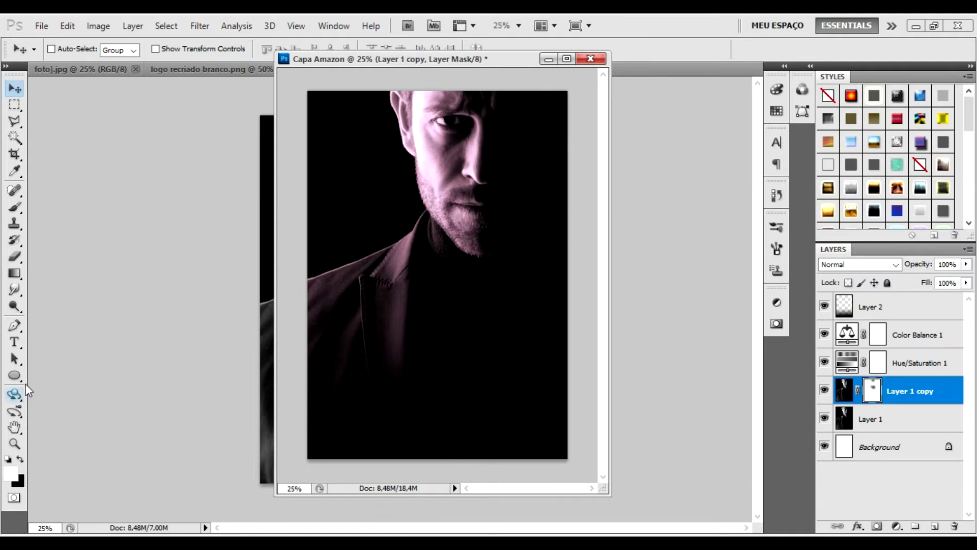
left_click(15, 444)
left_click(496, 128)
left_click(484, 126)
left_click(825, 391)
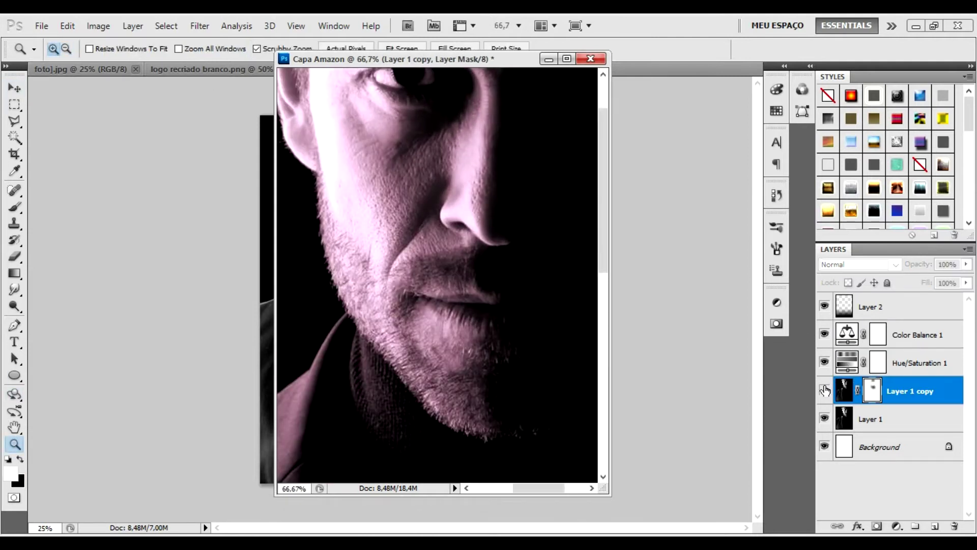
Duplicate Layer 1 as Layer 1 copy 2 and set a 60 px brush.
right_click(868, 419)
left_click(855, 102)
key("Return")
key("s")
left_click(72, 49)
type("60")
key("Return")
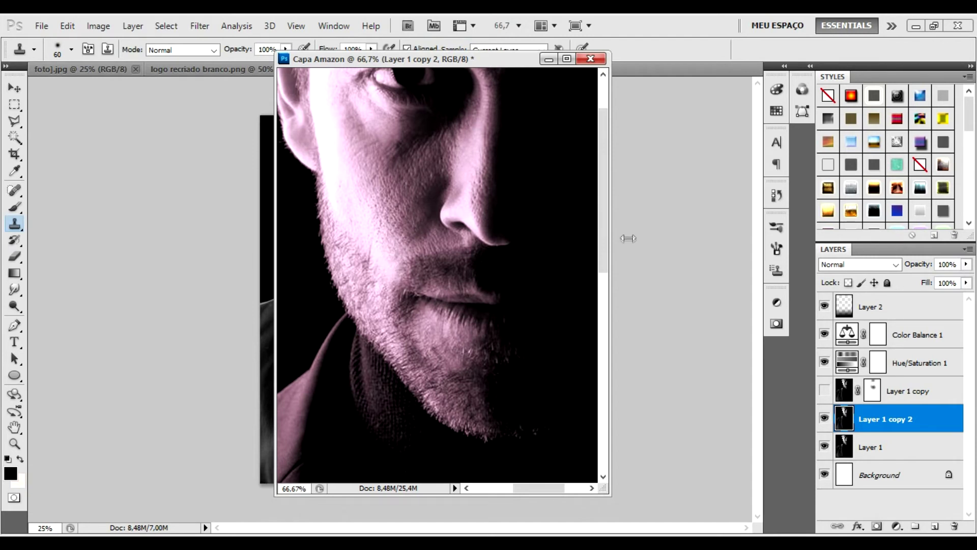
scroll(377, 257, "up", 3)
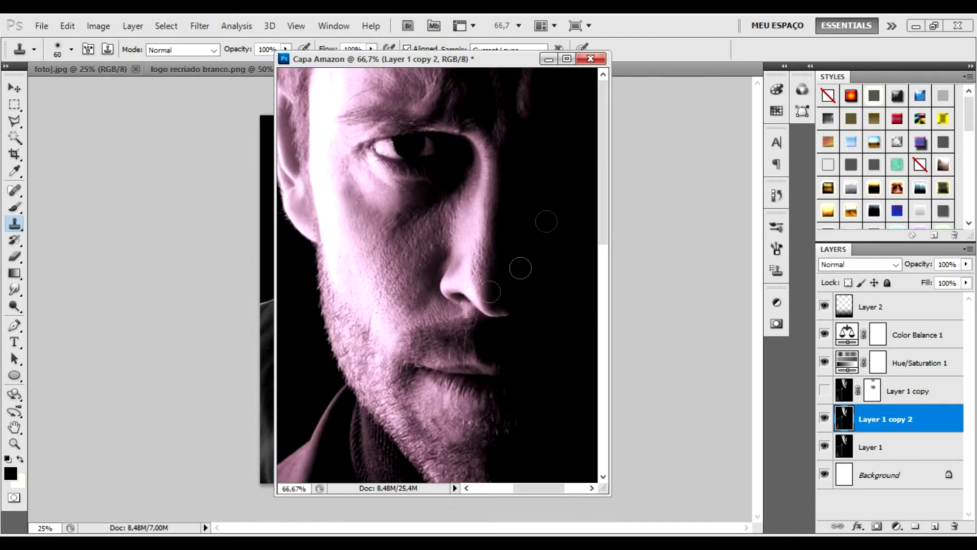
On new Layer 1 copy 3, smudge cheek, nose, forehead, under-eye, upper-lip and temple skin.
right_click(894, 415)
left_click(845, 124)
key("Return")
key("r")
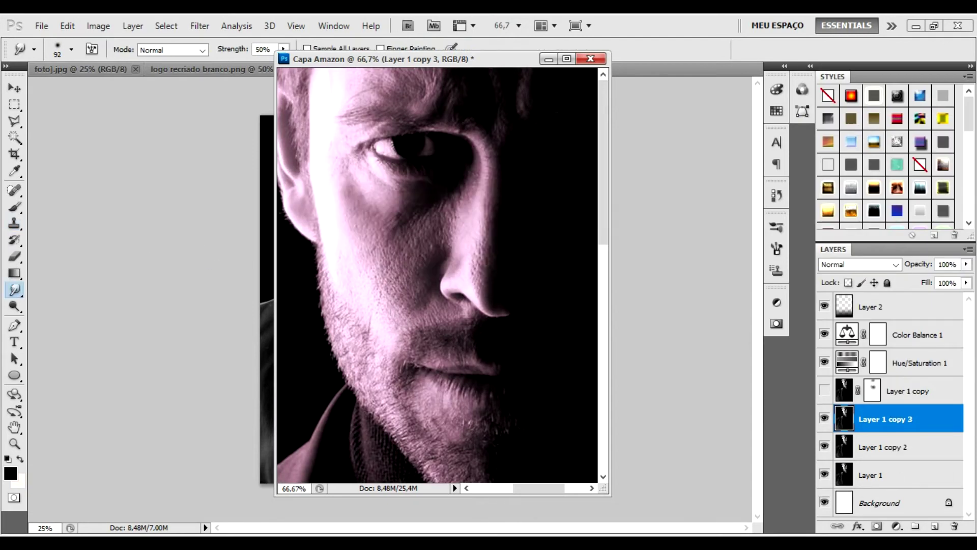
mouse_move(384, 328)
left_mouse_down()
mouse_move(387, 264)
mouse_move(404, 229)
mouse_move(364, 254)
mouse_move(334, 173)
left_mouse_up()
mouse_move(462, 243)
left_mouse_down()
mouse_move(476, 287)
mouse_move(477, 150)
left_mouse_up()
left_click_drag(423, 82, 382, 85)
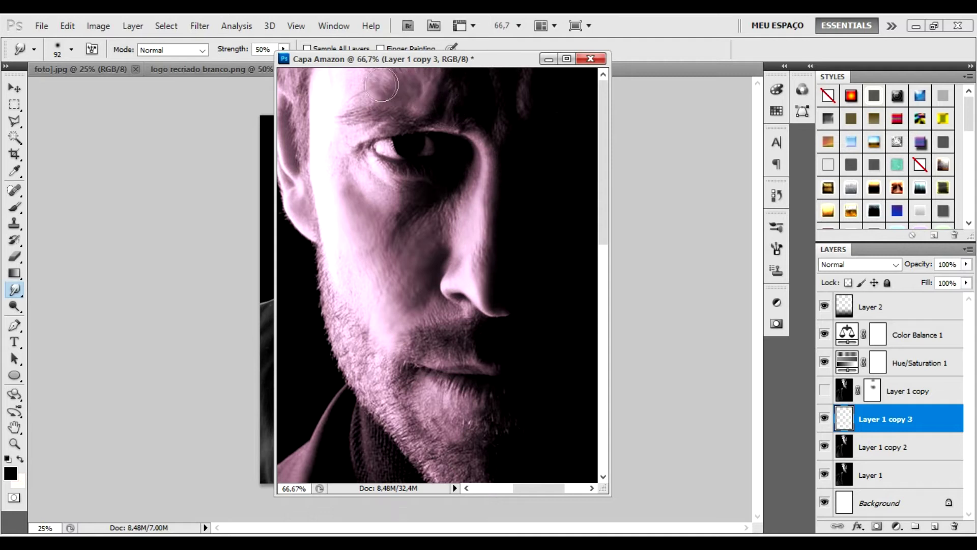
left_click_drag(504, 126, 458, 92)
left_click_drag(433, 207, 408, 213)
left_click_drag(452, 265, 436, 318)
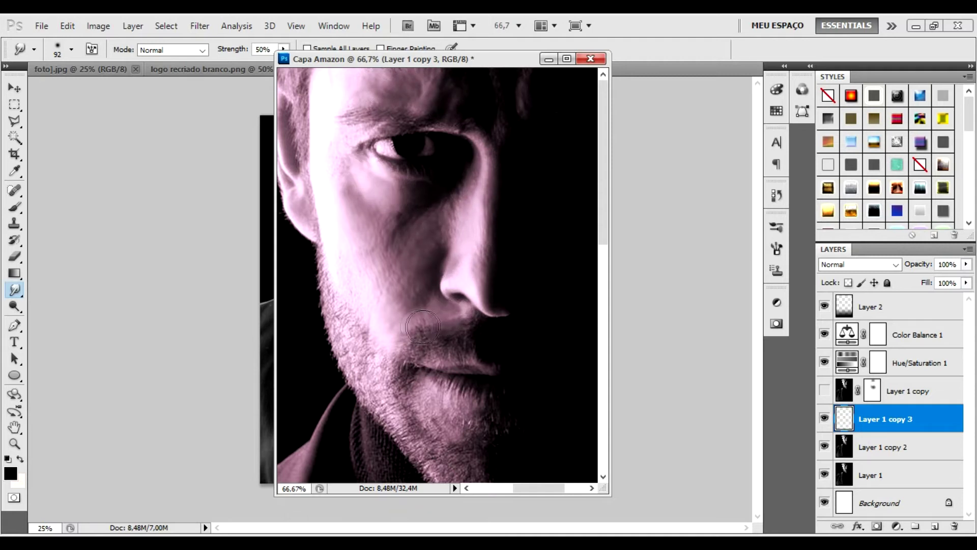
left_click_drag(325, 117, 362, 128)
Add a layer mask to Layer 1 copy 3, paint it, and zoom out to the whole cover.
left_click(876, 526)
key("e")
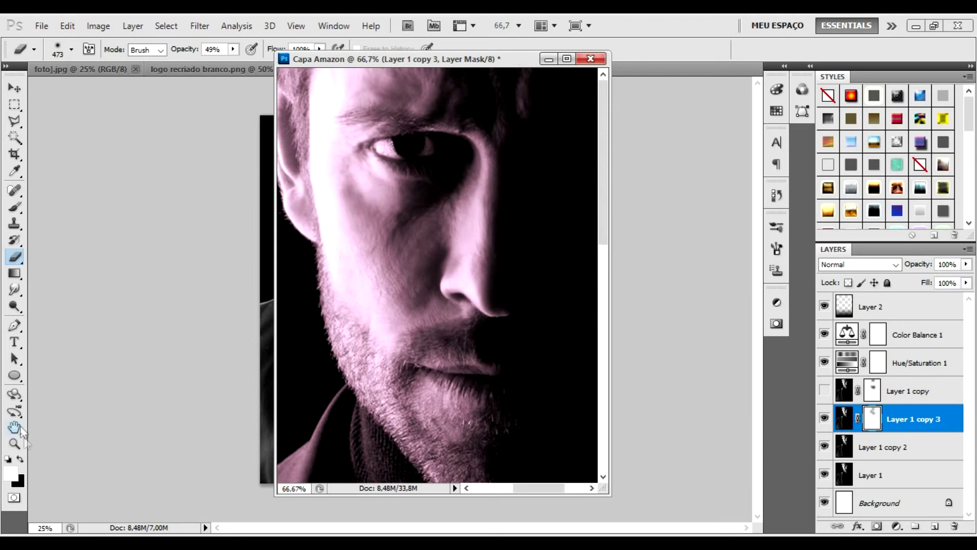
left_click(17, 207)
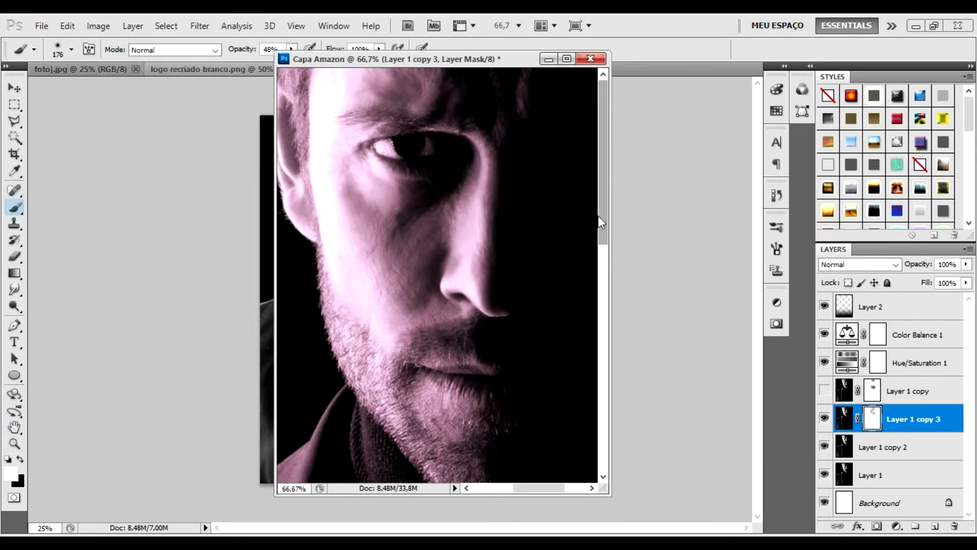
left_click(14, 444)
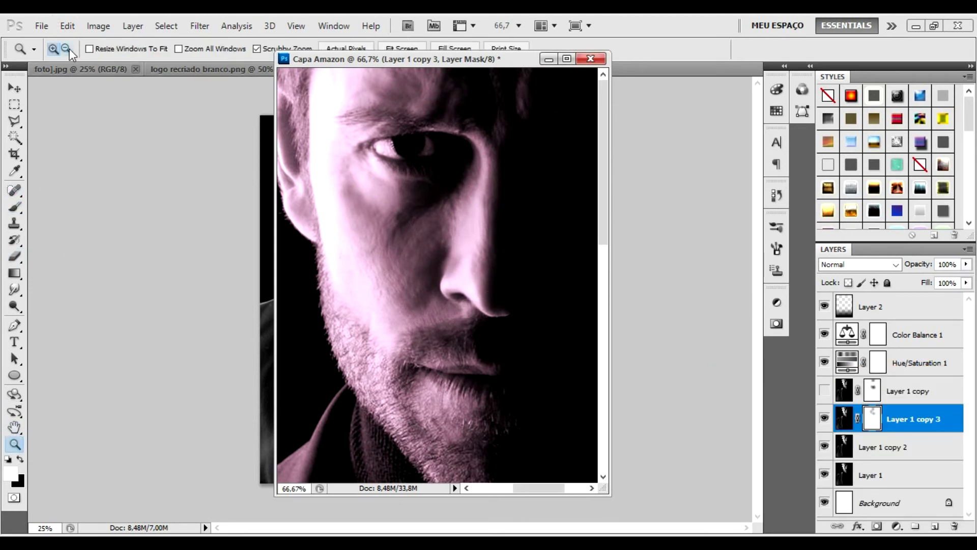
key("ctrl+minus")
key("ctrl+minus")
key("ctrl+minus")
key("v")
left_click(917, 335)
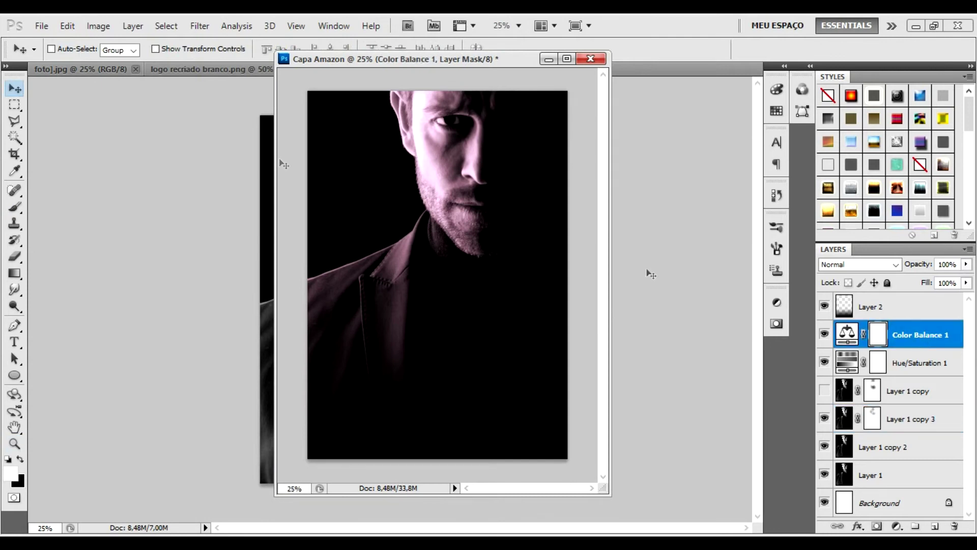
key("ctrl+Tab")
Open coloring 01 from disk and bring its document to the front.
left_click(47, 29)
left_click(57, 49)
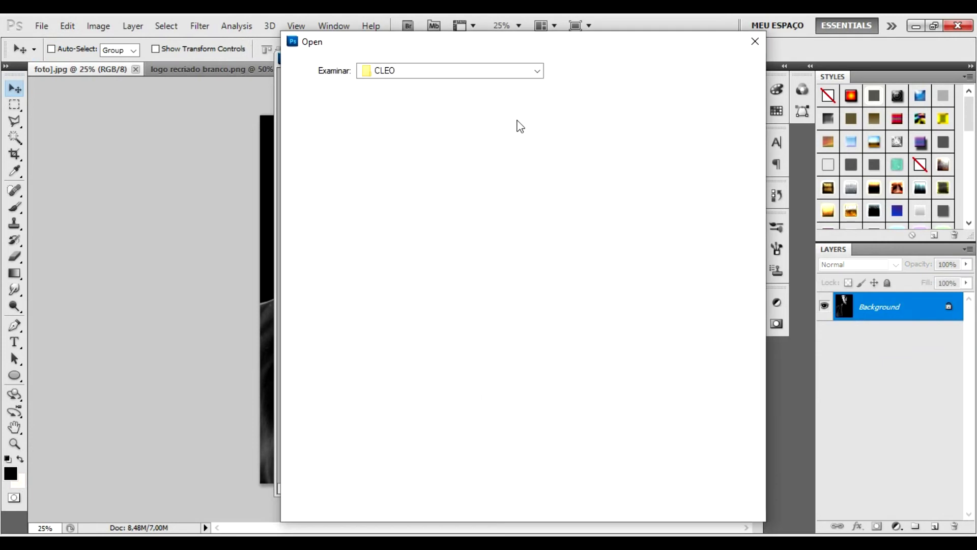
left_click(448, 270)
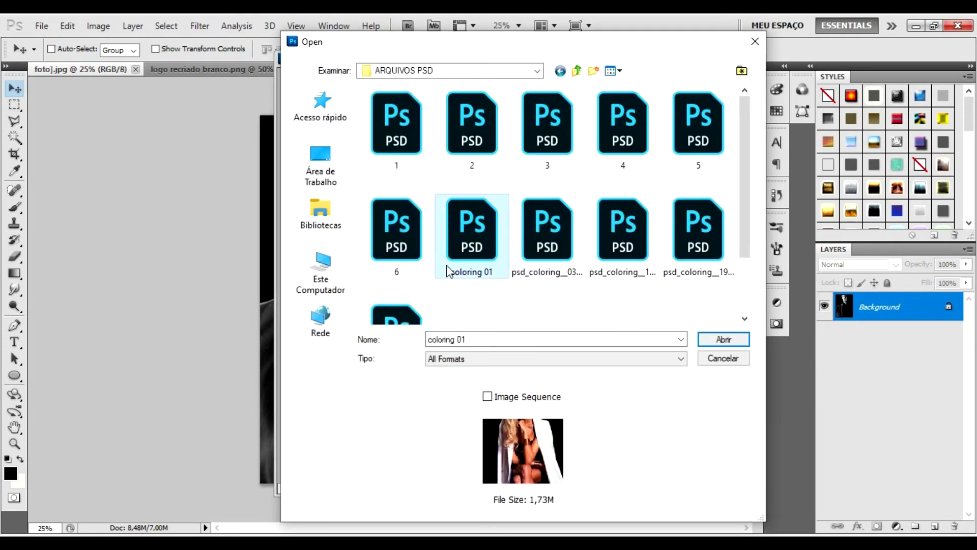
double_click(448, 271)
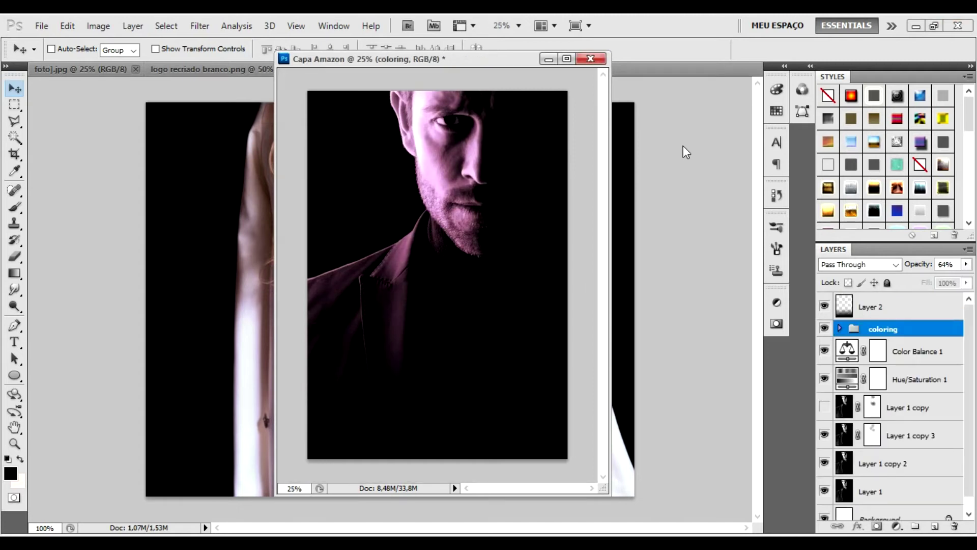
left_click(166, 131)
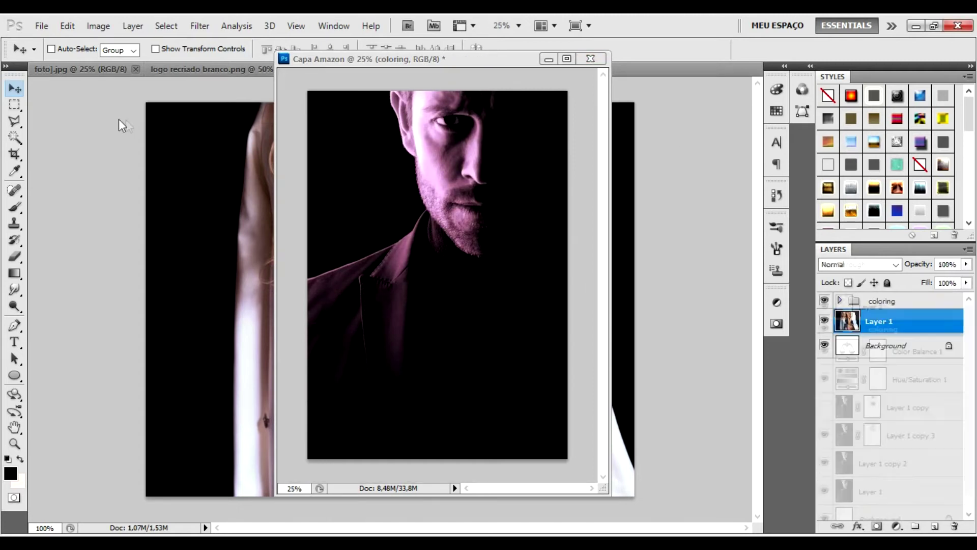
Open the 975890 texture image from the TEXTURA folder.
left_click(41, 26)
key("Escape")
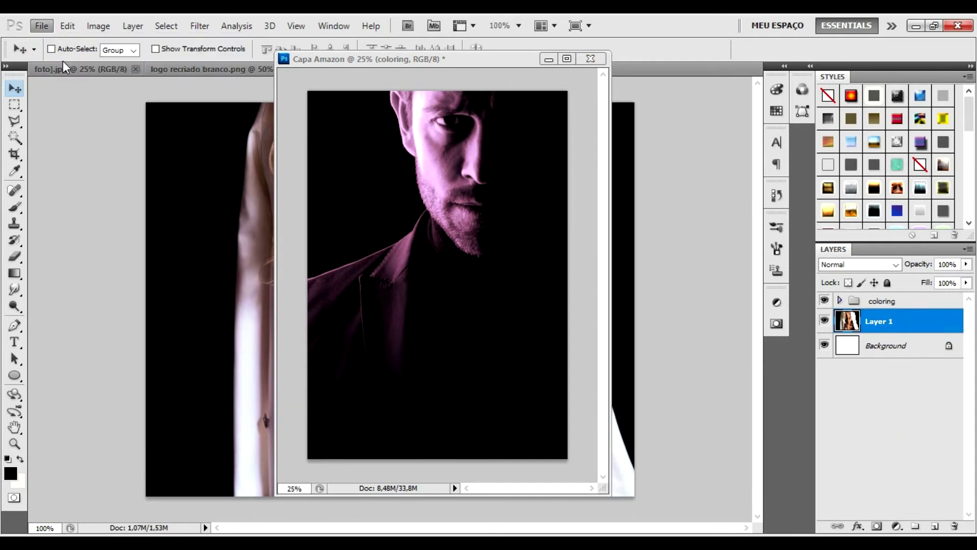
key("ctrl+o")
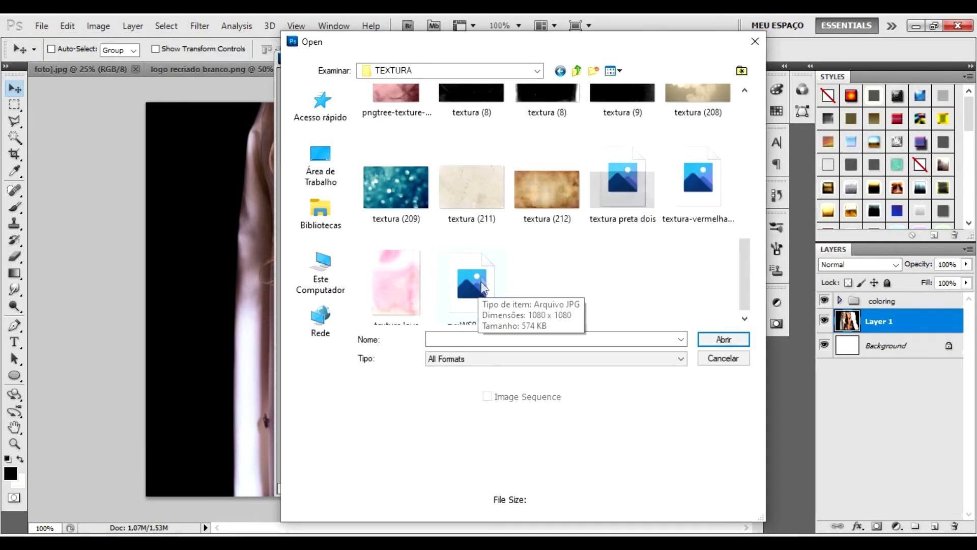
scroll(641, 193, "up", 2)
scroll(483, 245, "up", 5)
left_click(406, 213)
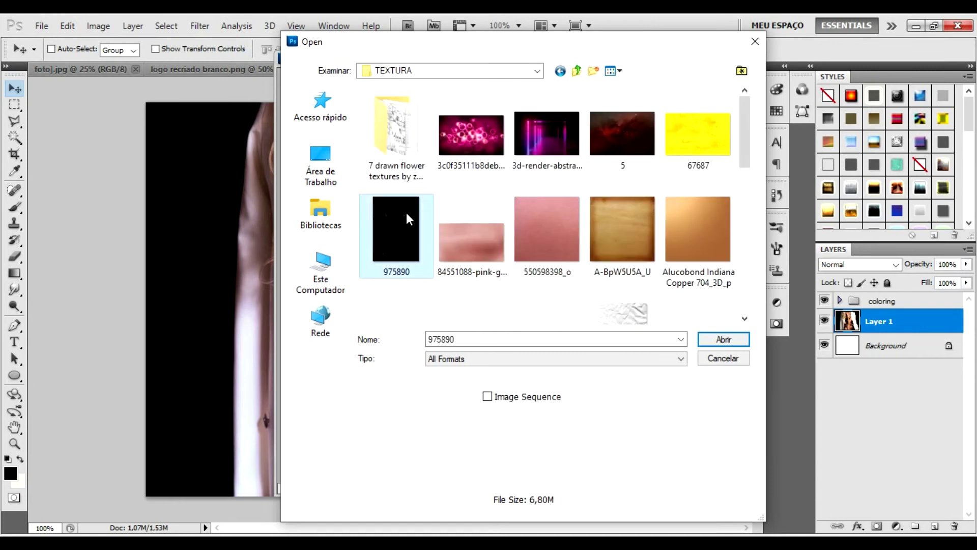
left_click(733, 341)
Place the 975890 texture above Layer 2 in the cover, blended Screen at 25% opacity.
left_click_drag(886, 308, 473, 305)
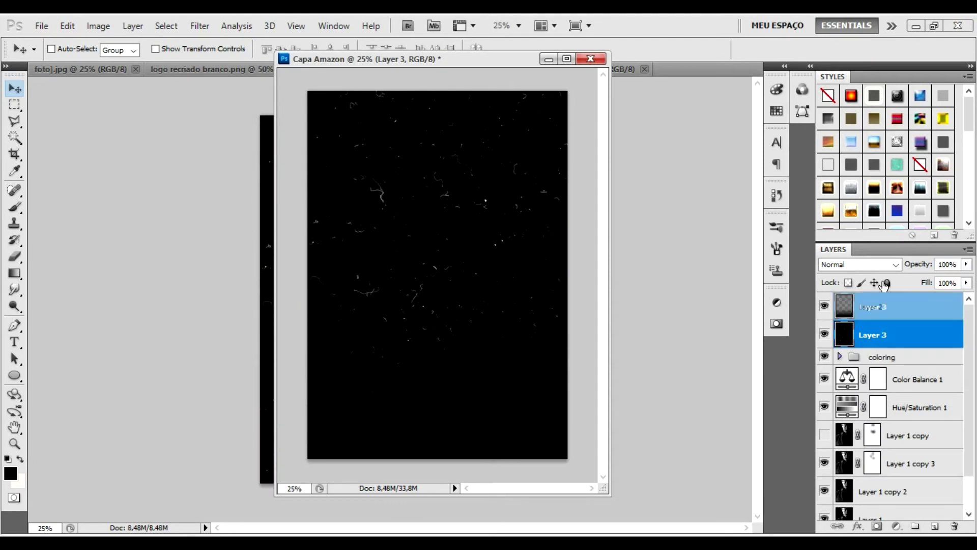
left_click_drag(885, 335, 897, 288)
left_click(967, 264)
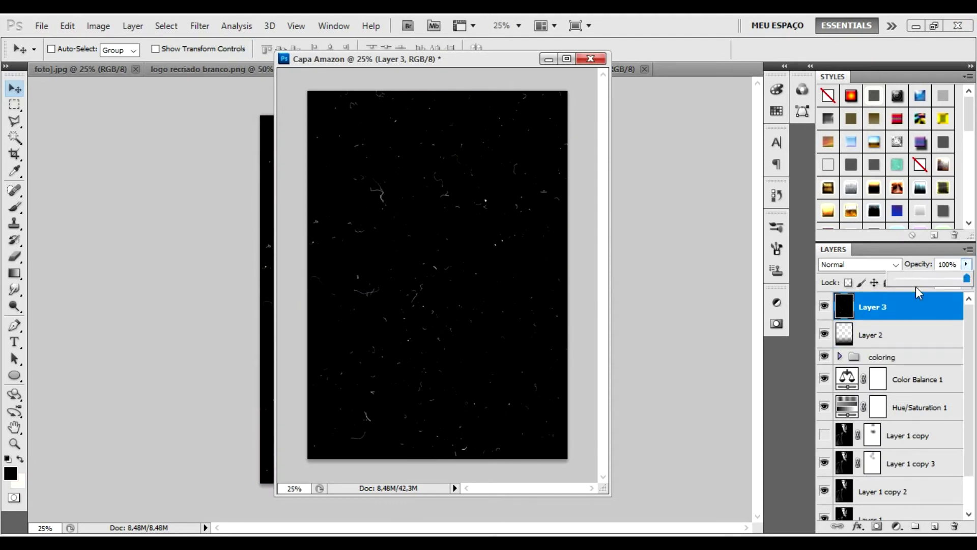
left_click(858, 264)
left_click(829, 143)
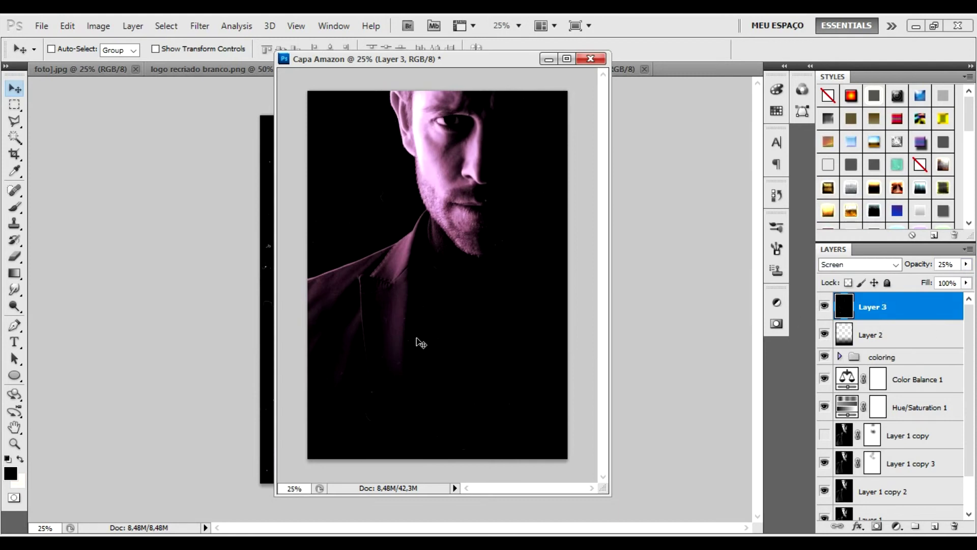
left_click(15, 342)
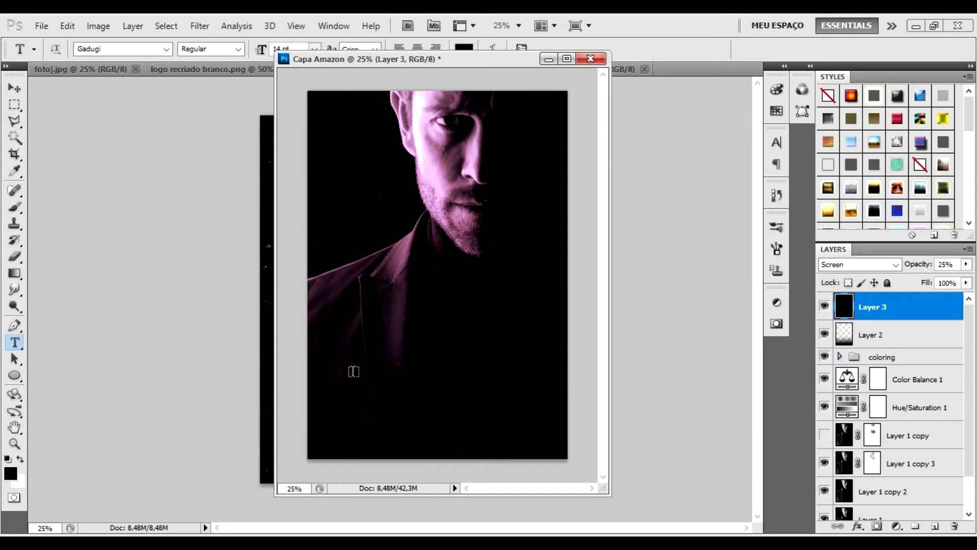
Create the WARD title text layer on the lower middle of the cover.
left_click(461, 361)
key("ctrl+v")
left_click(846, 313)
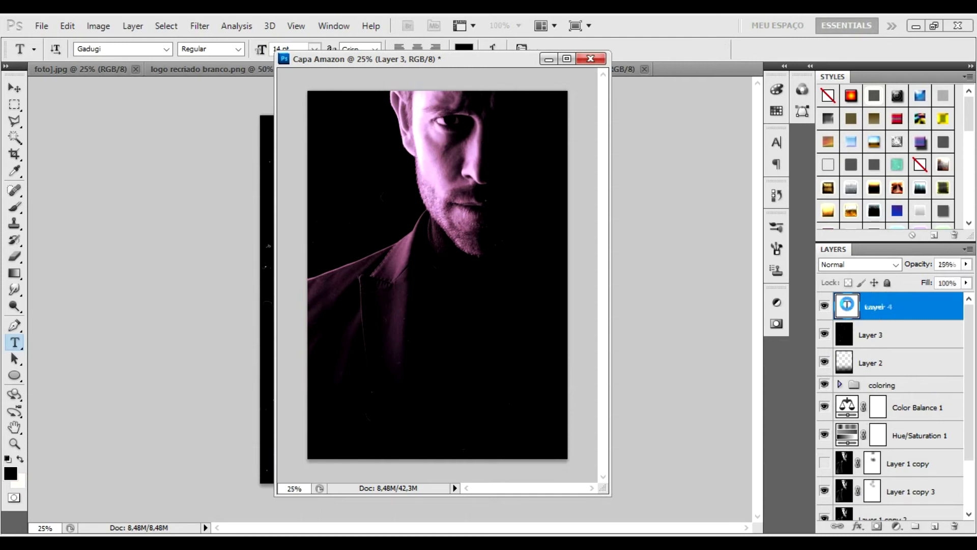
double_click(847, 305)
Set the WARD title font to Abang at 72 pt.
left_click(777, 143)
left_click(696, 155)
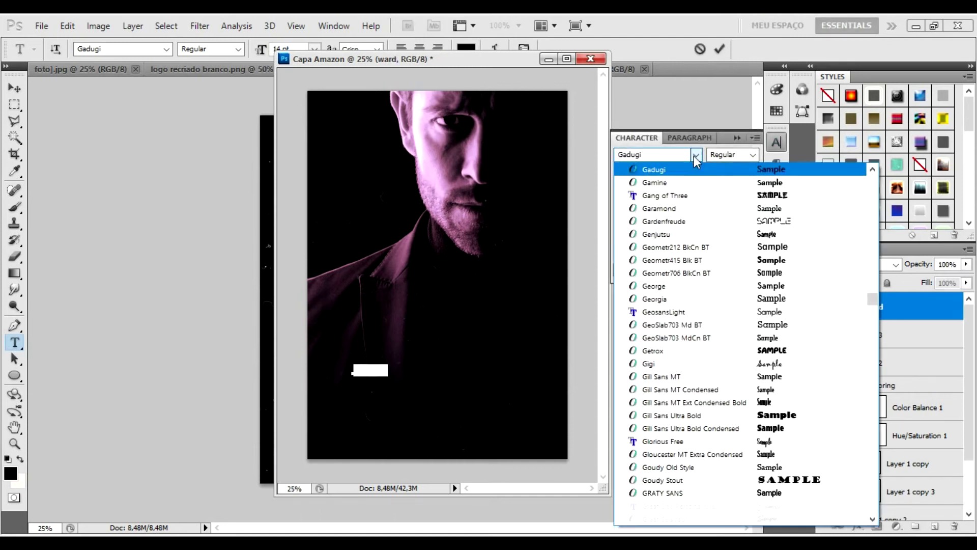
scroll(720, 244, "up", 3)
scroll(739, 229, "up", 10)
scroll(763, 196, "up", 15)
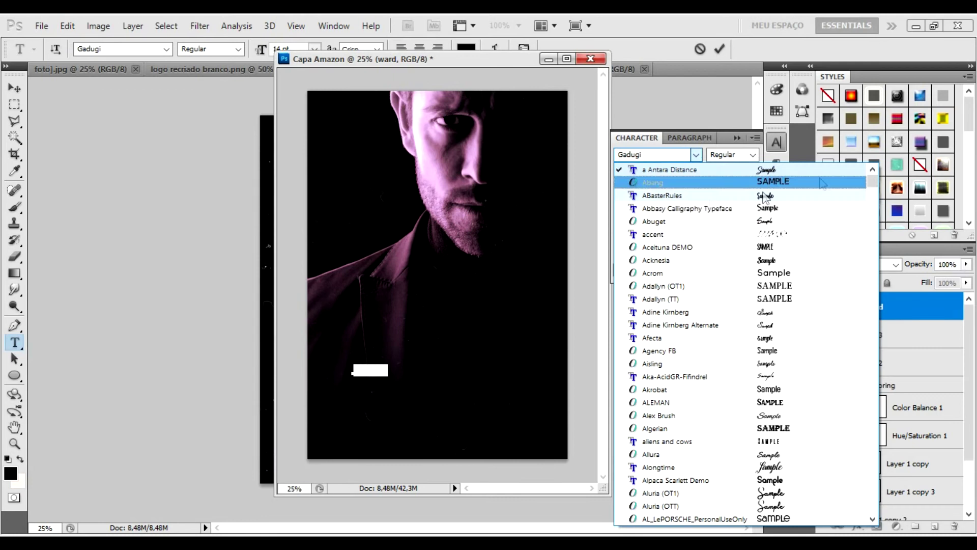
left_click(823, 182)
left_click(679, 176)
left_click(665, 415)
Colour WARD pure yellow fffc00 with tracking 0 and commit the text.
left_click(717, 227)
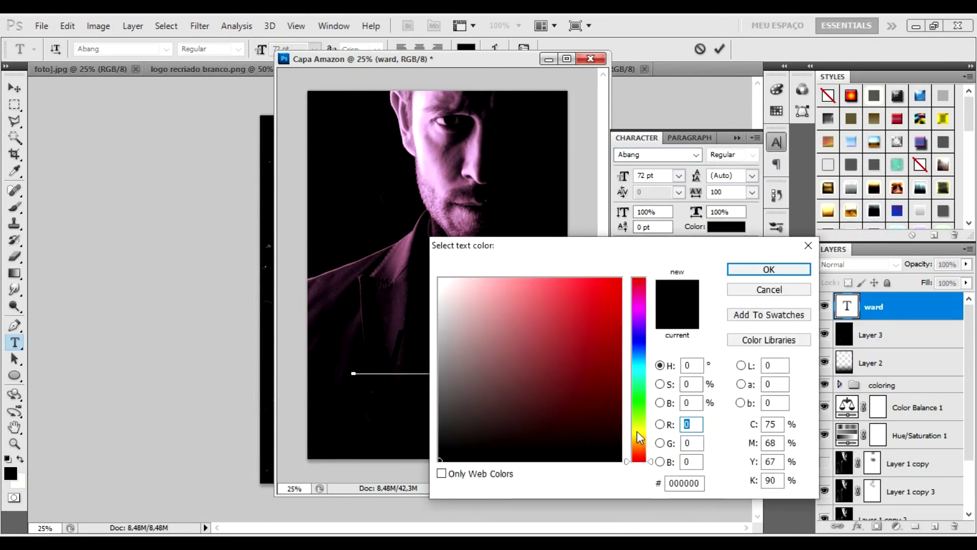
left_click(639, 431)
left_click(620, 279)
left_click(769, 269)
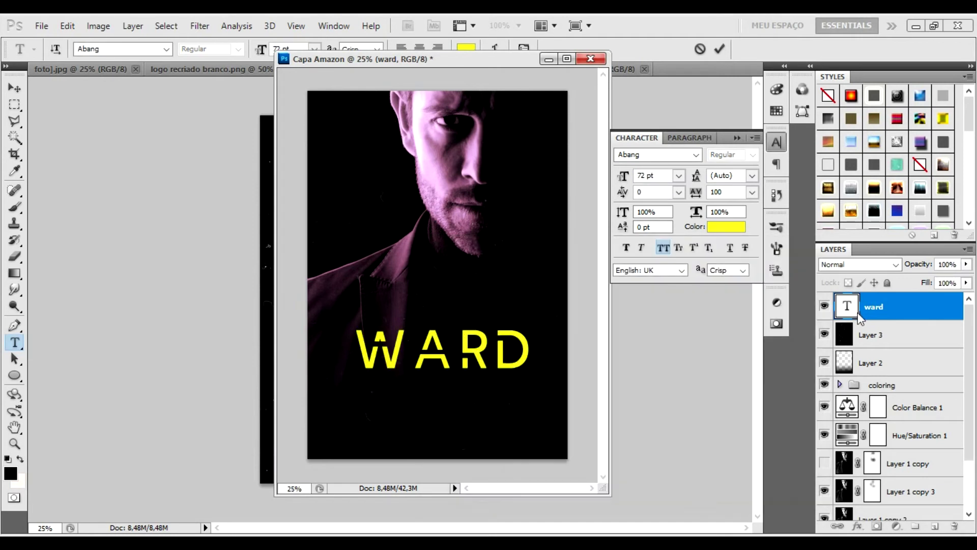
key("ctrl+a")
left_click(752, 192)
left_click(721, 314)
key("ctrl+Return")
Scale the WARD title up to about 132%.
key("v")
key("ctrl+t")
left_click_drag(514, 373, 518, 362)
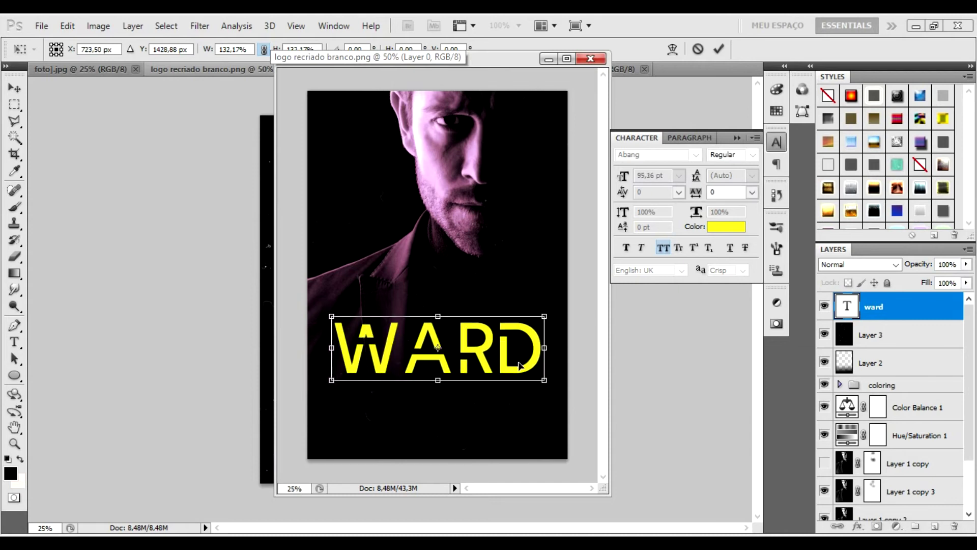
key("Return")
Add a new VOLUME text line below the WARD title.
key("t")
left_click(415, 424)
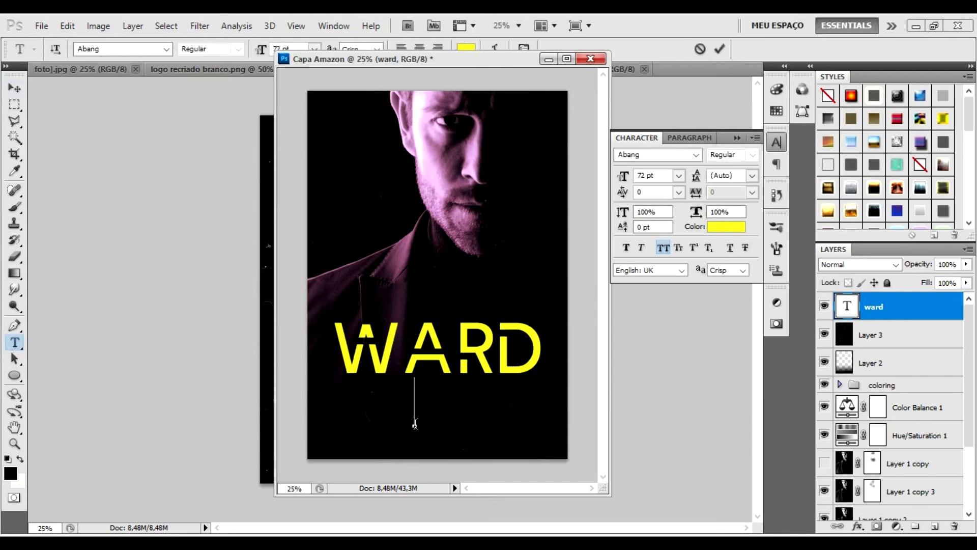
type("VOLUME 2")
key("ctrl+Return")
Change the VOLUME 2 font to Gadugi.
double_click(847, 306)
left_click(696, 154)
scroll(688, 356, "down", 5)
scroll(687, 356, "down", 5)
scroll(687, 356, "down", 5)
scroll(687, 357, "down", 5)
scroll(687, 356, "down", 5)
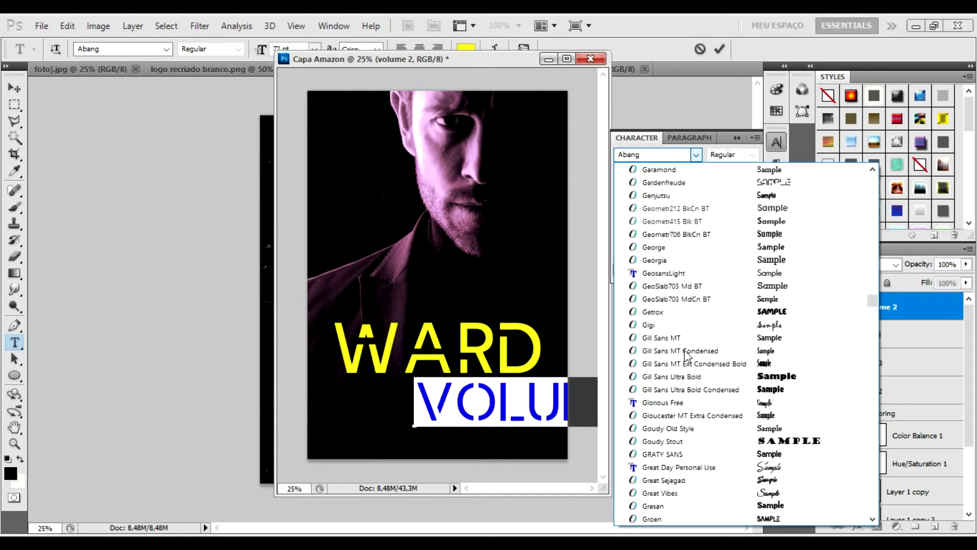
left_click(654, 260)
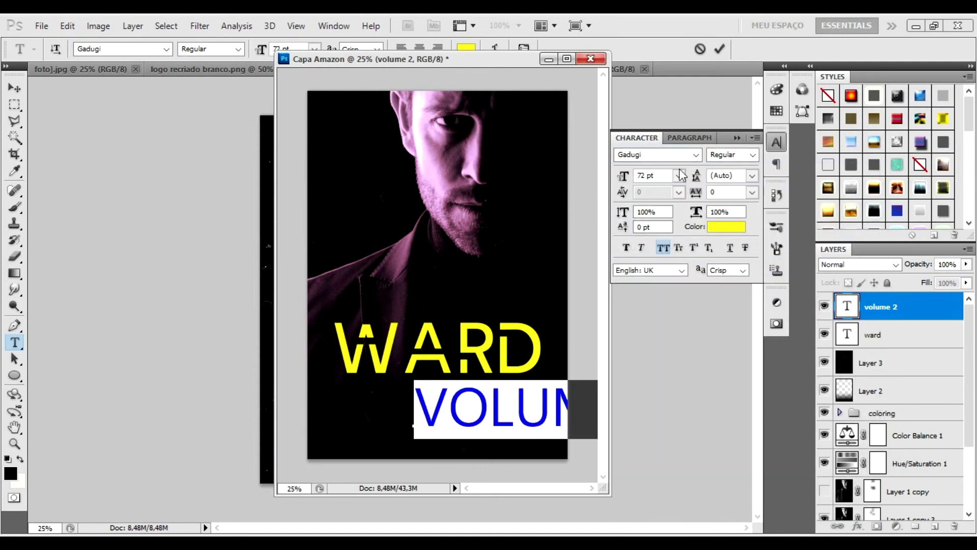
left_click(679, 175)
Make VOLUME 2 11 pt All Caps with wide 200 tracking.
left_click(707, 334)
left_click(752, 192)
left_click(733, 430)
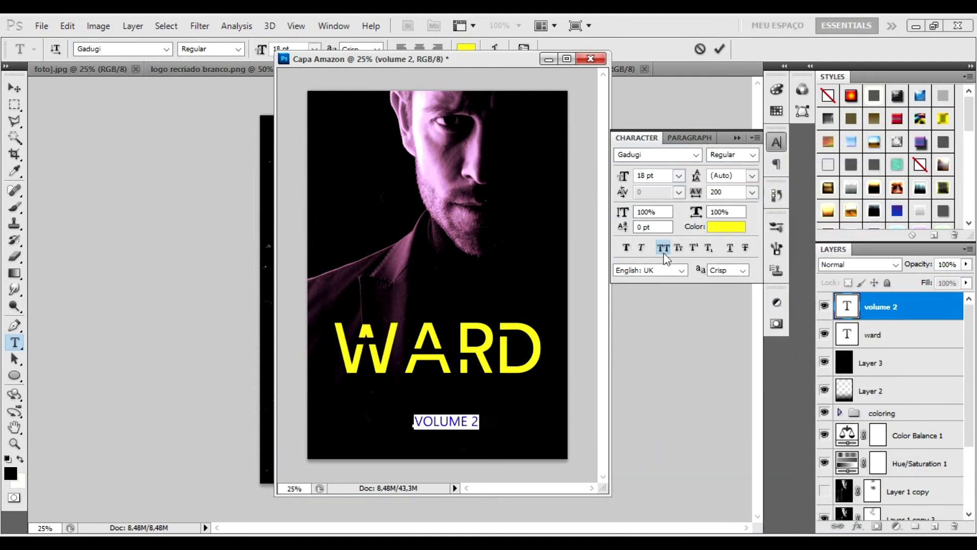
left_click(678, 175)
left_click(677, 261)
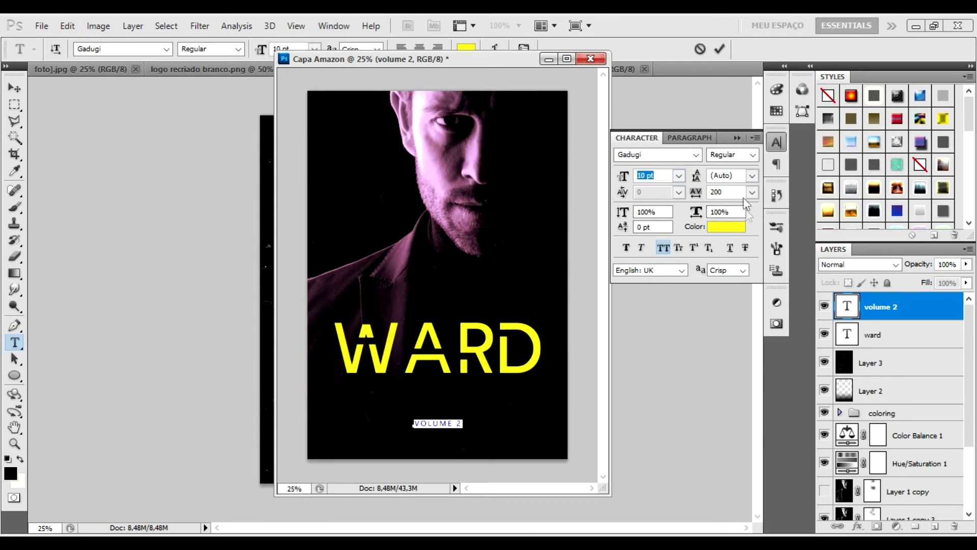
left_click(679, 176)
Colour VOLUME 2 near-white, commit it, and move it just under WARD.
left_click(677, 277)
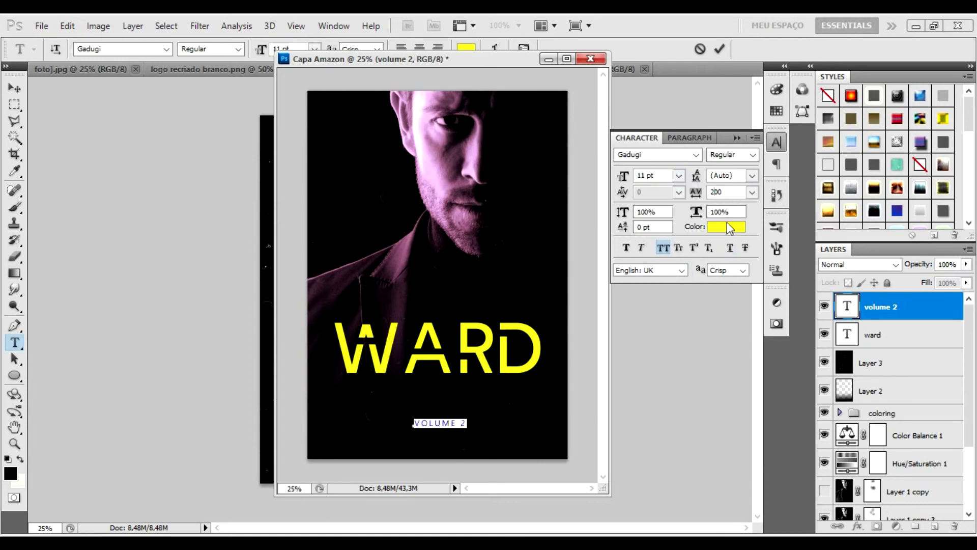
left_click(726, 227)
left_click(449, 279)
left_click(768, 270)
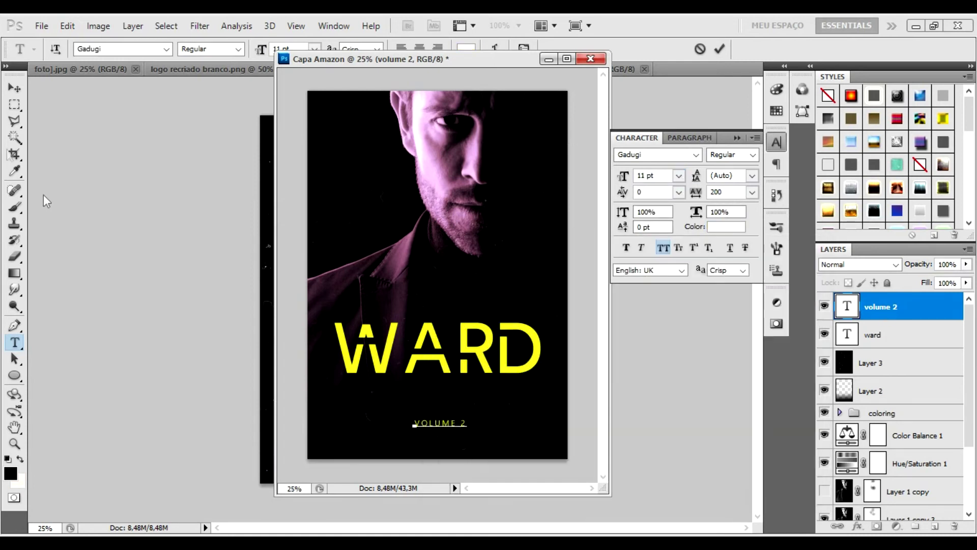
key("ctrl+Return")
key("Return")
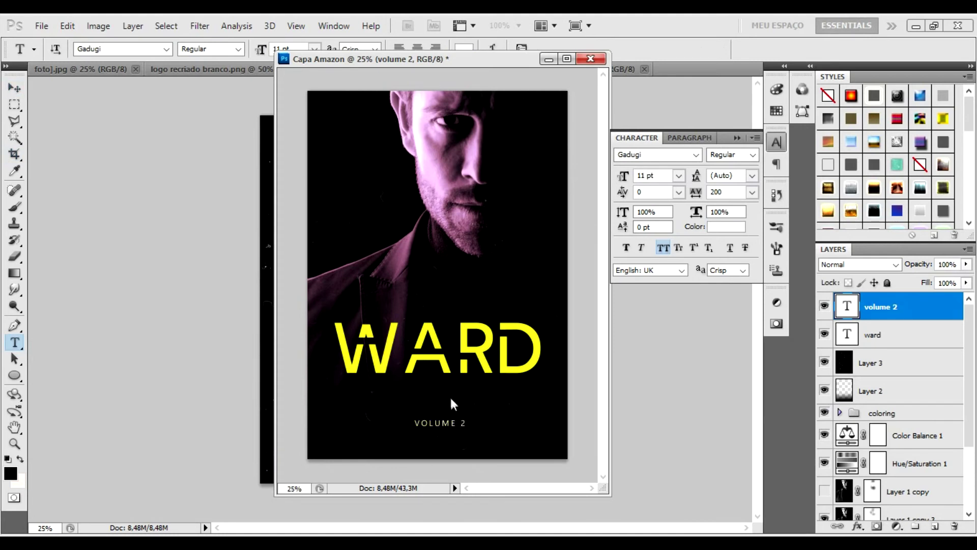
key("v")
left_click_drag(450, 402, 450, 362)
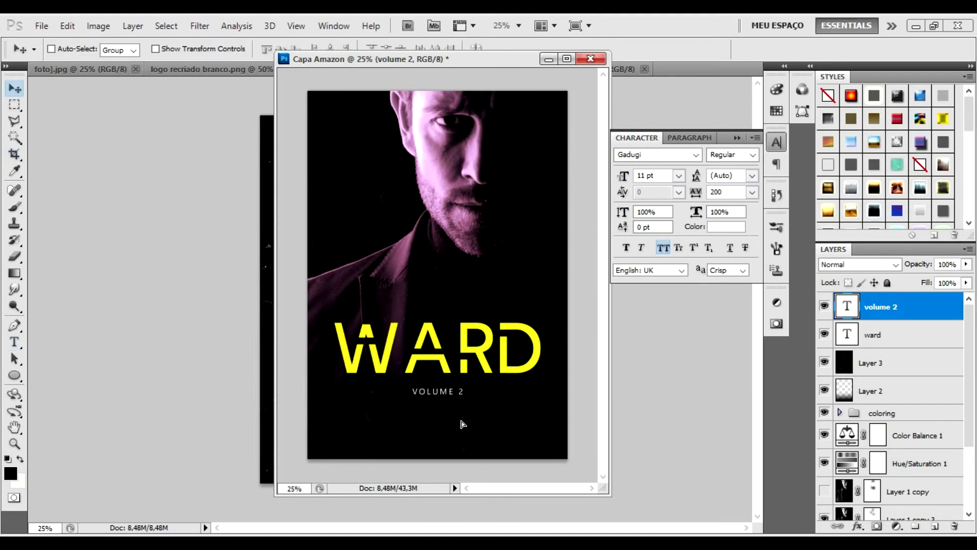
Enlarge VOLUME 2 to 14 pt and center it under WARD.
left_click(679, 175)
left_click(685, 287)
left_click(679, 175)
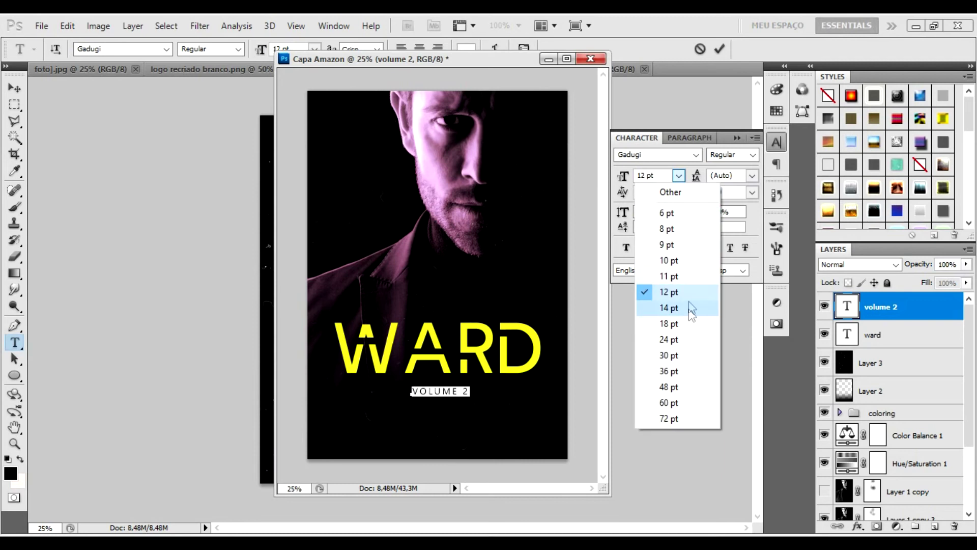
left_click(688, 304)
left_click_drag(469, 408, 465, 399)
Bring the CLÉOLUZ logo from logo recriado branco.png and scale it below VOLUME 2.
left_click(178, 70)
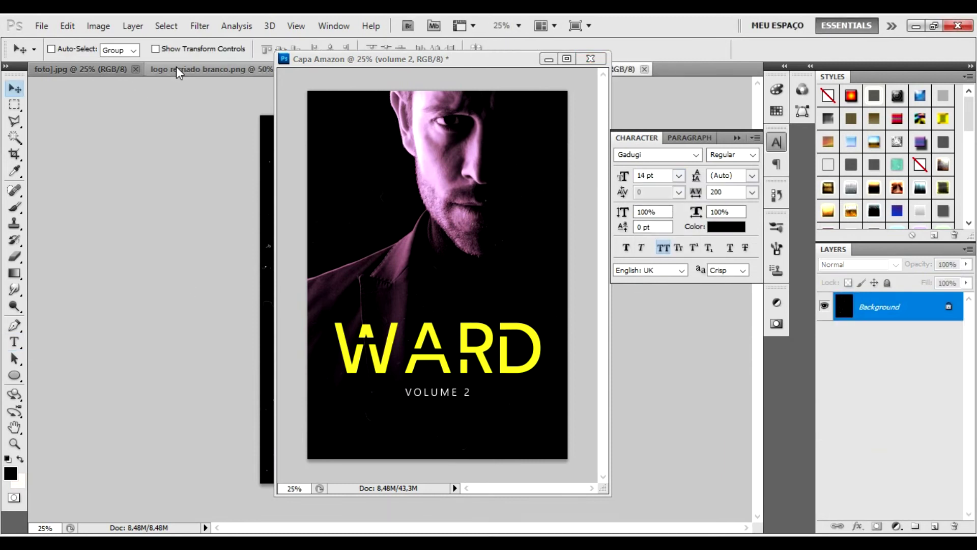
mouse_move(862, 313)
left_mouse_down()
mouse_move(484, 280)
mouse_move(483, 393)
left_mouse_up()
key("ctrl+t")
mouse_move(513, 337)
left_mouse_down()
mouse_move(455, 409)
mouse_move(489, 379)
left_mouse_up()
left_click_drag(427, 422, 438, 407)
key("Return")
Cut the crown out of the logo and nudge the CLÉOLUZ name up.
left_click(20, 104)
left_click_drag(391, 442, 470, 464)
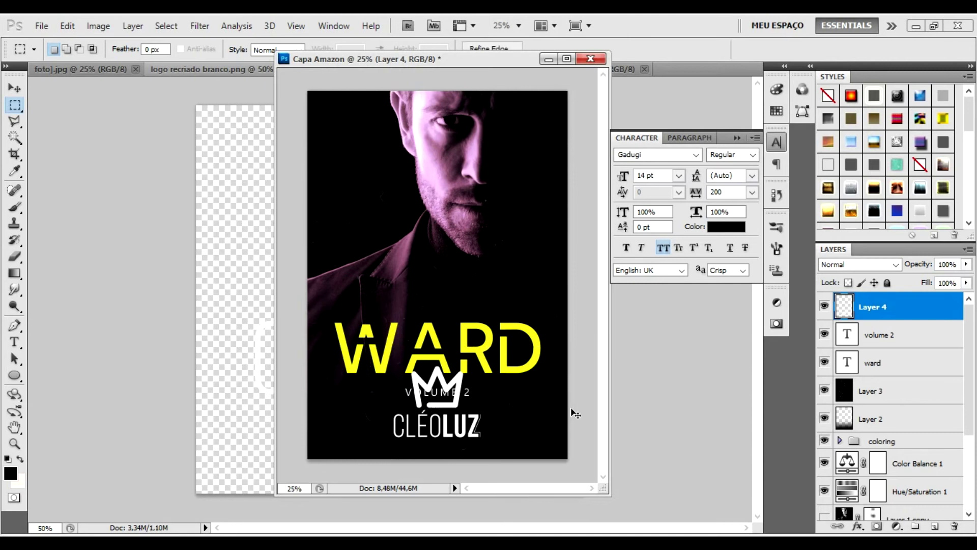
key("ctrl+x")
left_click(14, 89)
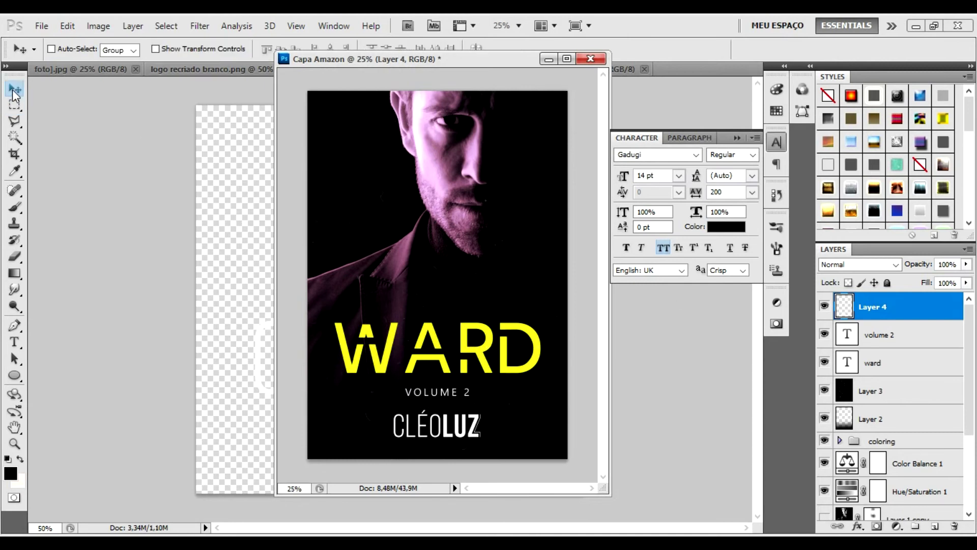
left_click_drag(418, 437, 418, 431)
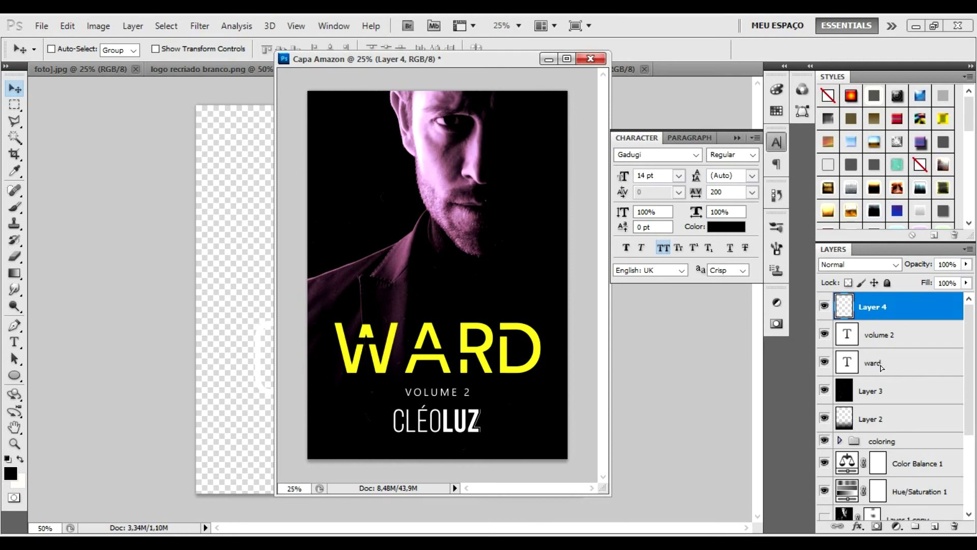
left_click(882, 366)
Open the yellow 67687 texture and clip it to the WARD title.
left_click(42, 26)
left_click(46, 57)
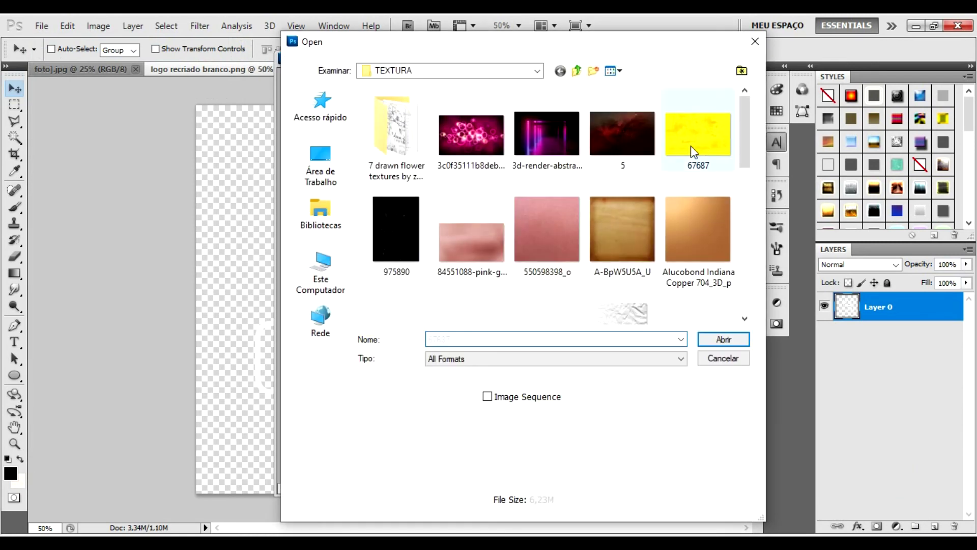
left_click(692, 145)
scroll(690, 191, "down", 3)
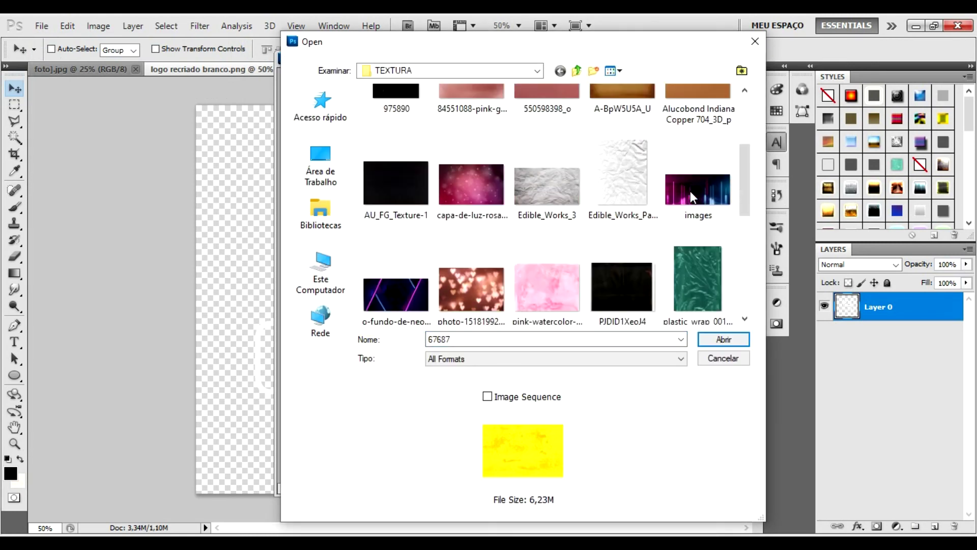
left_click(740, 338)
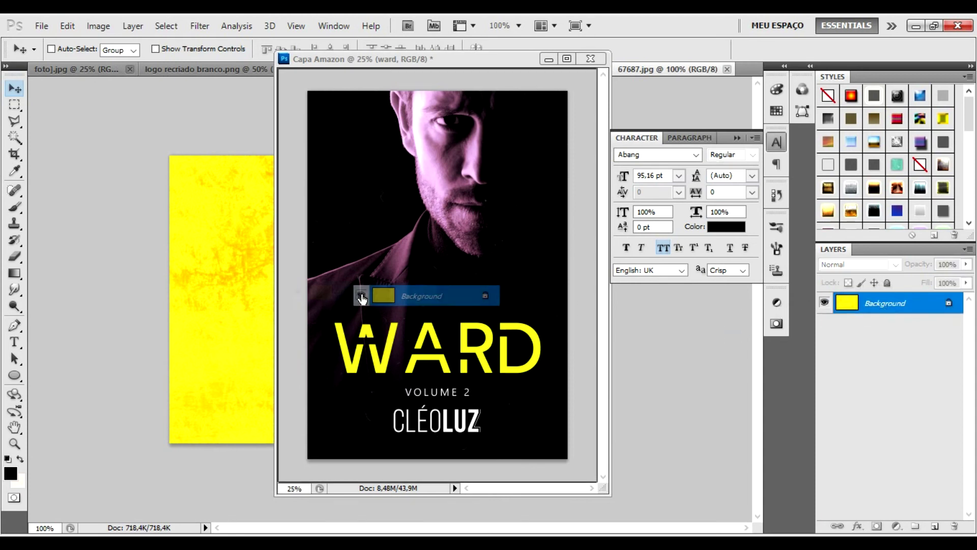
left_click_drag(888, 304, 356, 295)
right_click(861, 358)
left_click(860, 194)
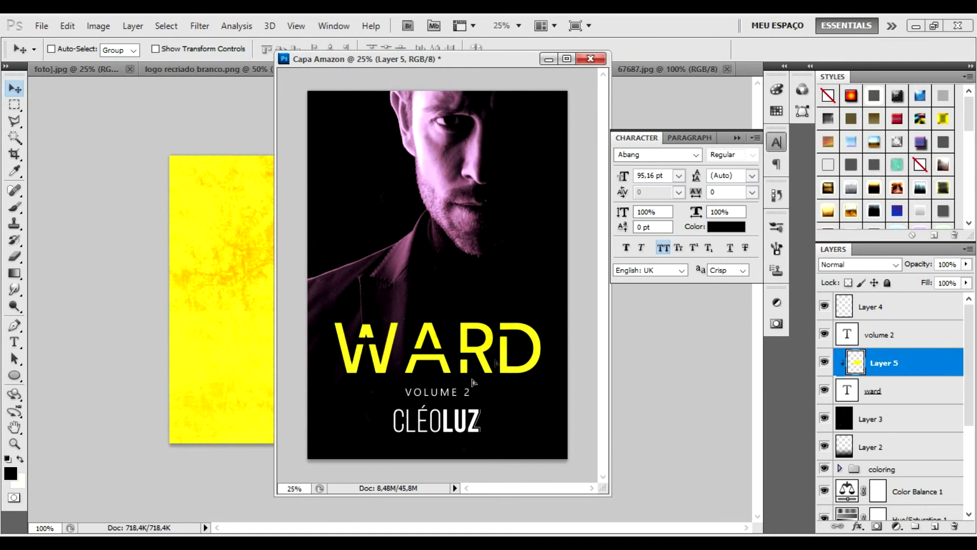
Duplicate the clipped texture, shift a copy over ARD, and duplicate it again.
right_click(890, 363)
left_click(829, 83)
key("Return")
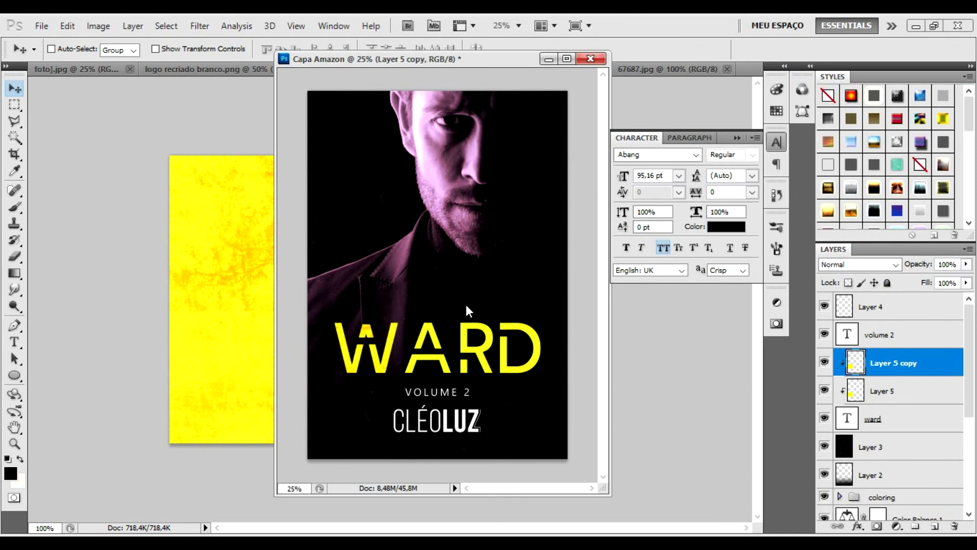
key("ctrl+t")
left_click_drag(367, 330, 455, 330)
key("Return")
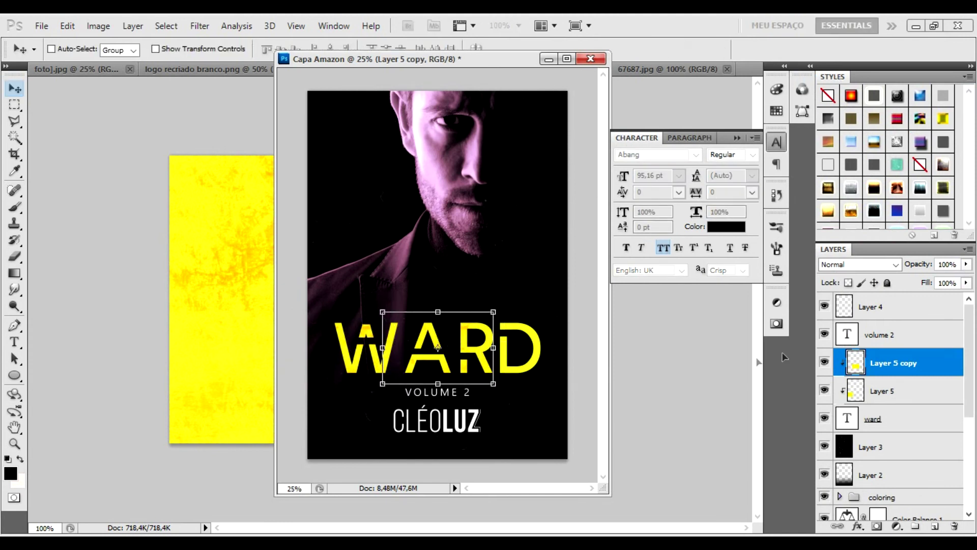
right_click(880, 363)
left_click(840, 81)
key("Return")
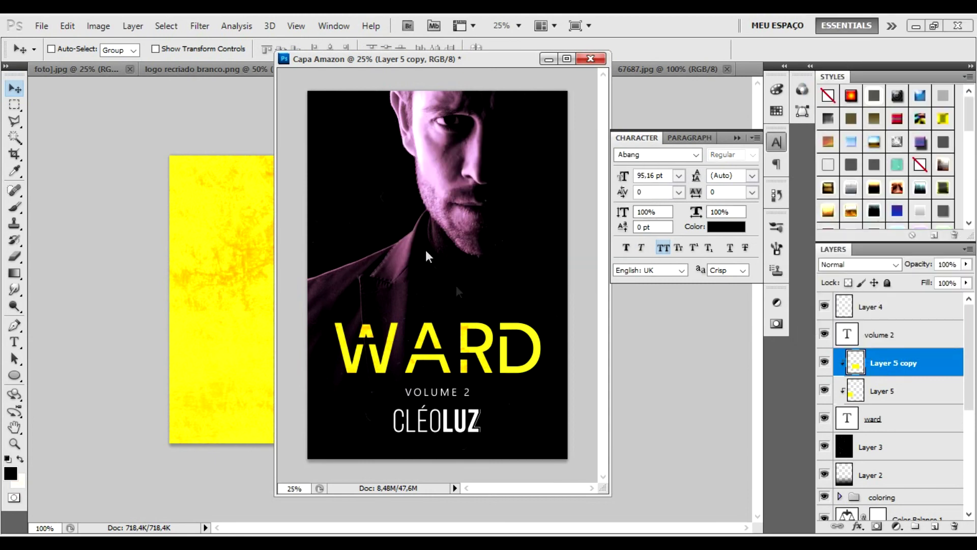
Inspect the textured title up close, then show rulers and add side-margin vertical guides.
key("z")
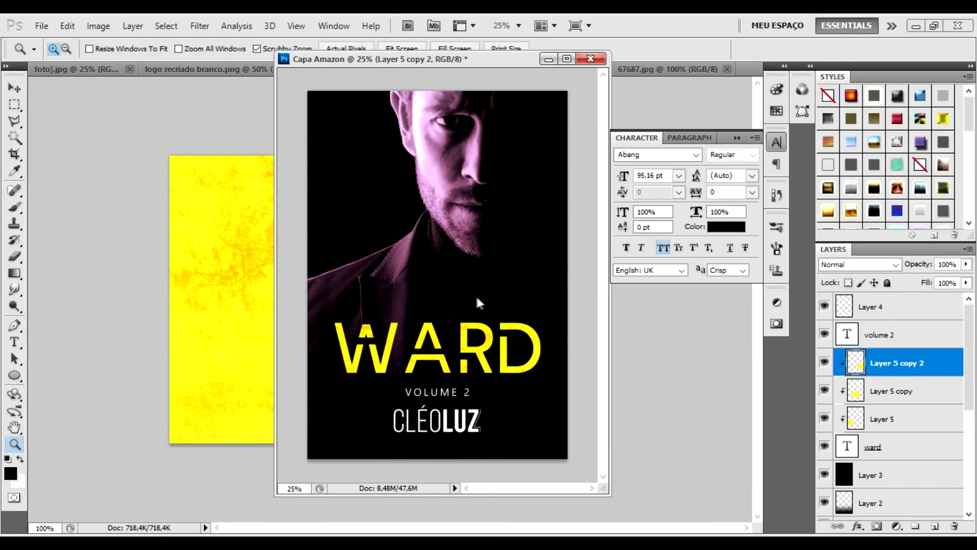
left_click(477, 302)
left_click(442, 346)
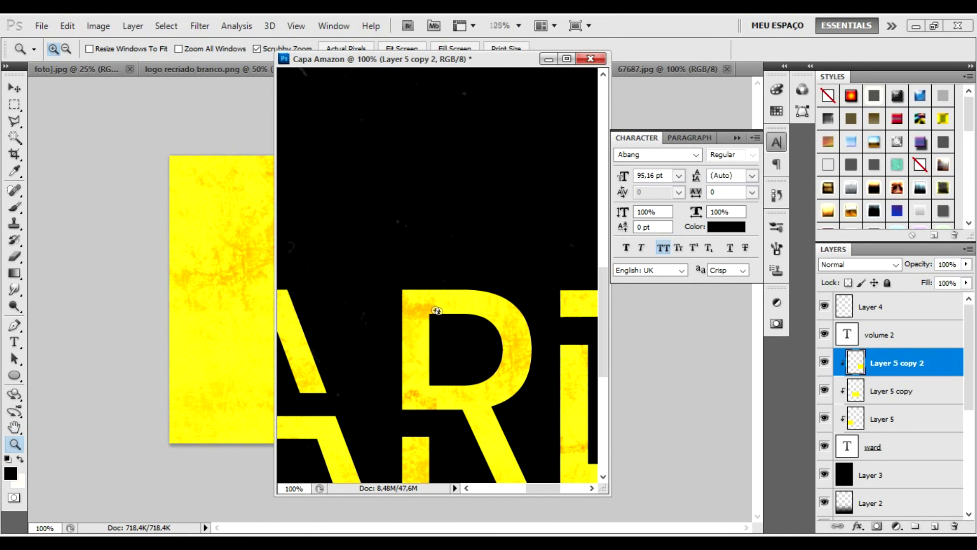
key("ctrl+minus")
key("ctrl+minus")
key("ctrl+minus")
key("ctrl+minus")
key("ctrl+minus")
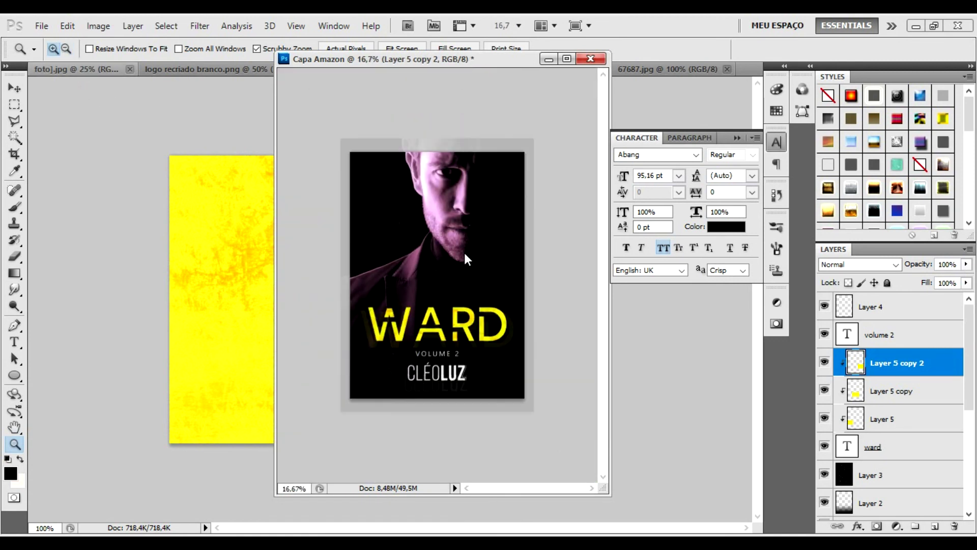
key("ctrl+plus")
left_click(460, 25)
left_click(475, 74)
left_click_drag(282, 161, 550, 164)
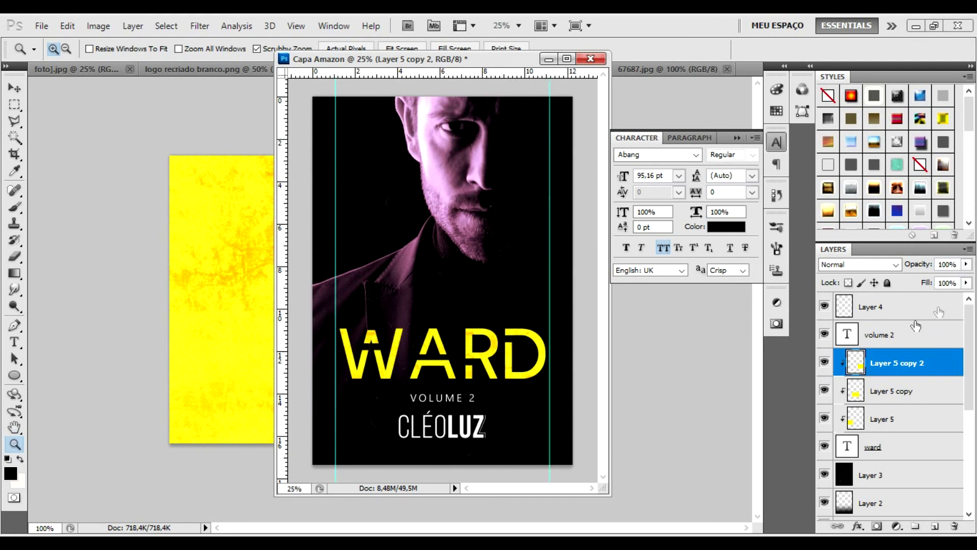
Move the volume 2 and Layer 4 logo layers slightly lower.
left_click(916, 328)
left_click(906, 306, "shift")
key("v")
left_click_drag(480, 448, 470, 452)
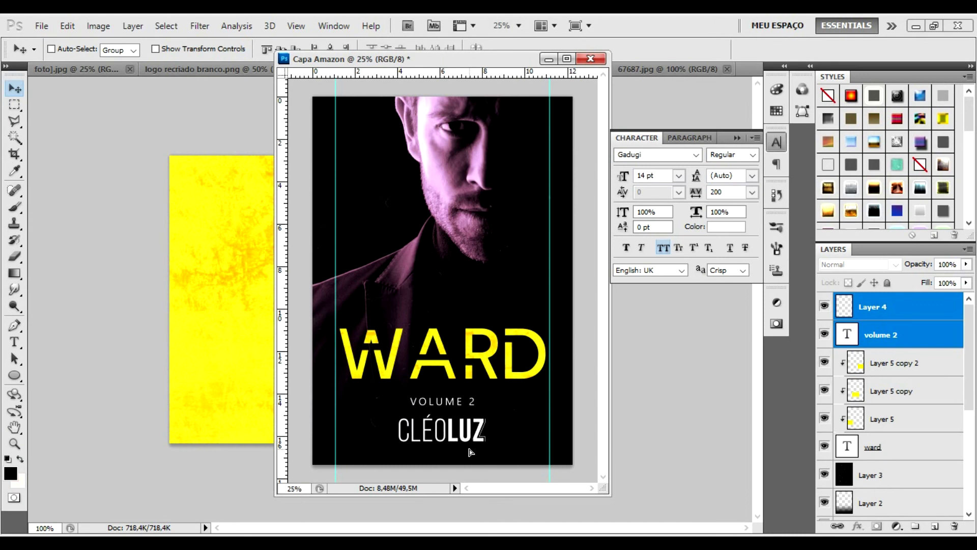
Drag Layer 1 copy 3 and Layer 1 copy 2 upward to raise the portrait.
scroll(896, 407, "down", 5)
left_click(911, 463)
left_click(895, 493, "shift")
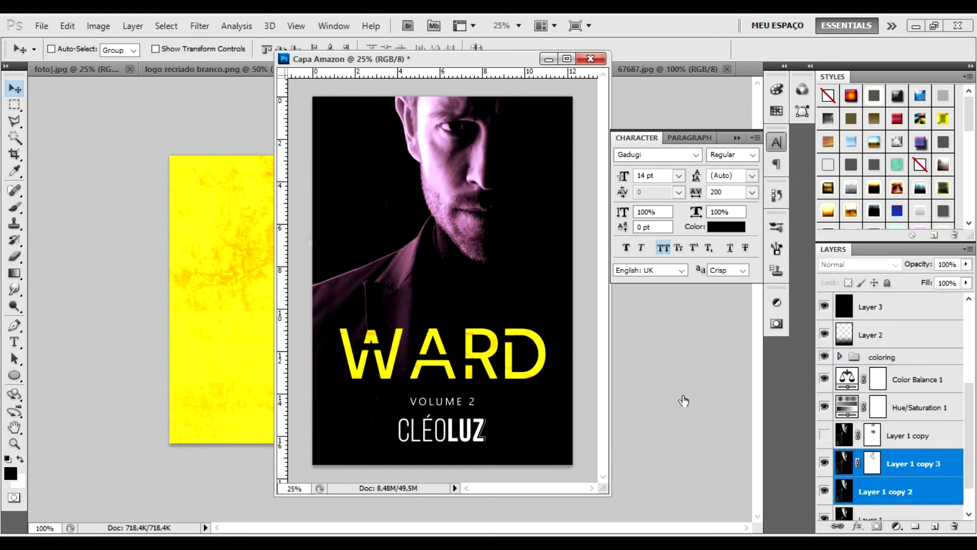
mouse_move(446, 219)
left_mouse_down()
mouse_move(447, 166)
mouse_move(457, 168)
mouse_move(442, 166)
left_mouse_up()
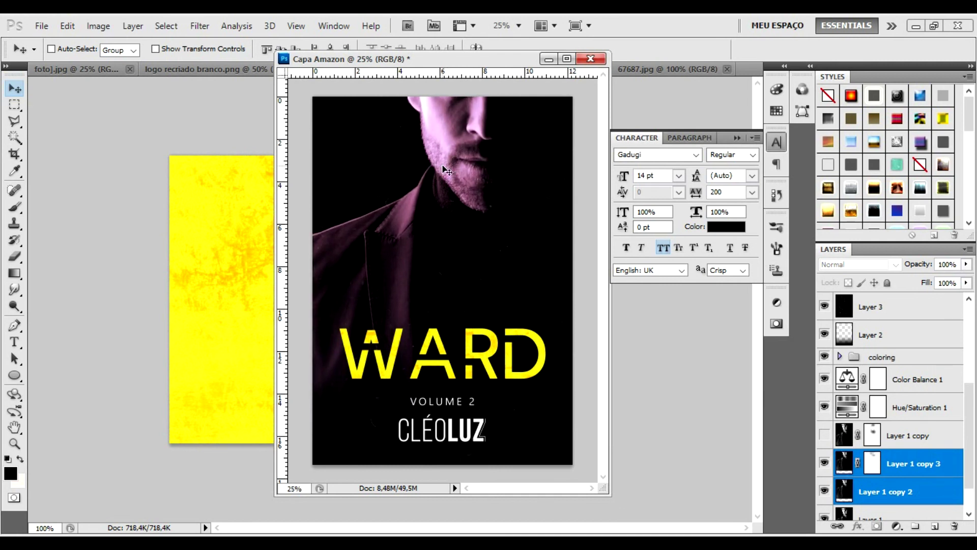